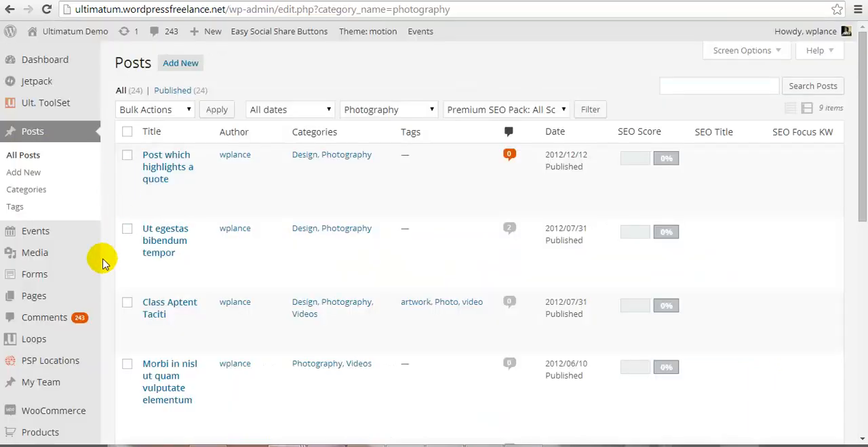
Step: Open the list of Loops in the WordPress admin
{"action": "mouse_move", "coordinate": [52, 242]}
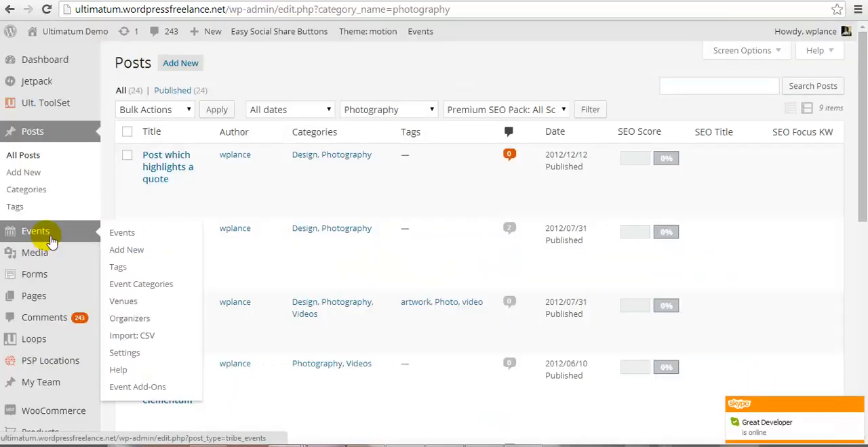
{"action": "mouse_move", "coordinate": [82, 349]}
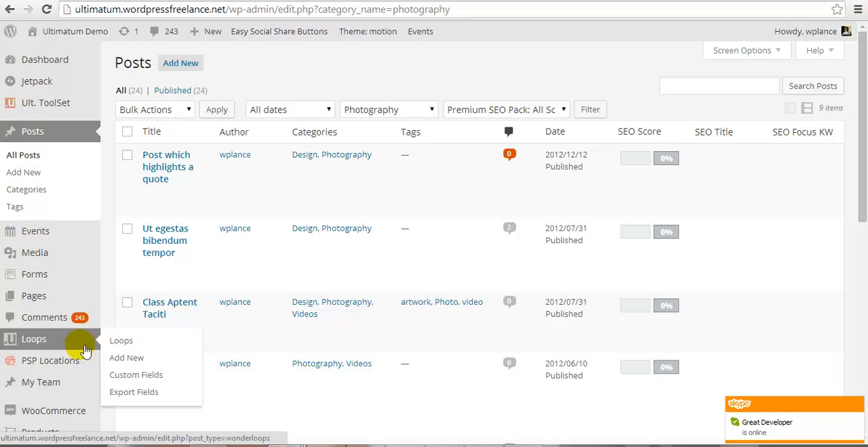
{"action": "left_click", "coordinate": [114, 344]}
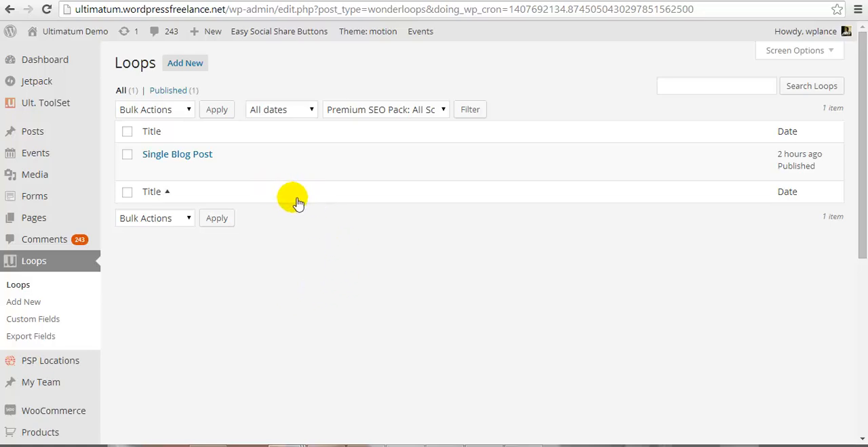
Step: Review the default layout of the business-maker post page, from its featured image and title through the sharing buttons and comments
{"action": "left_click", "coordinate": [519, 0]}
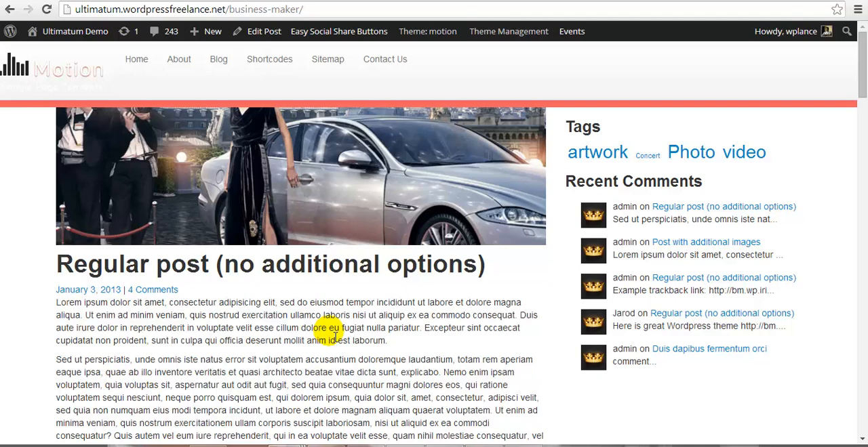
{"action": "scroll", "coordinate": [335, 337], "scroll_direction": "down", "scroll_amount": 5}
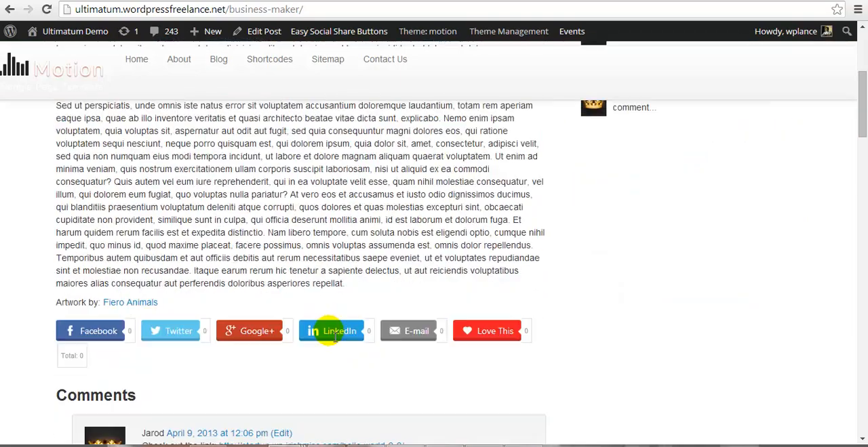
{"action": "scroll", "coordinate": [332, 335], "scroll_direction": "down", "scroll_amount": 3}
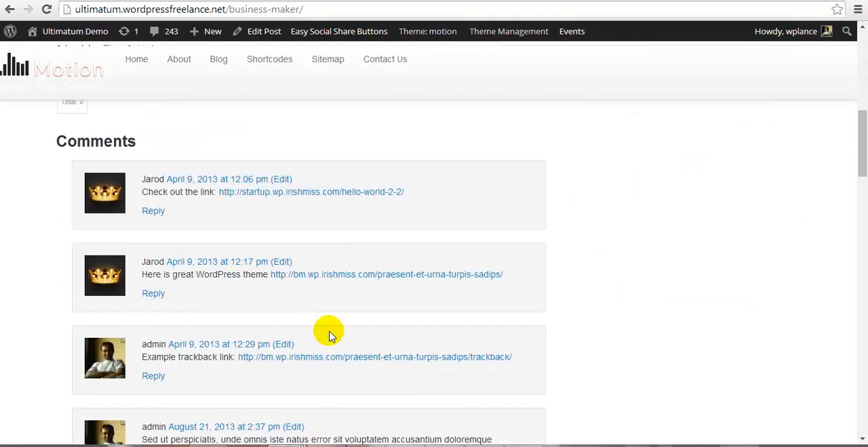
{"action": "scroll", "coordinate": [331, 337], "scroll_direction": "up", "scroll_amount": 5}
{"action": "scroll", "coordinate": [332, 337], "scroll_direction": "up", "scroll_amount": 3}
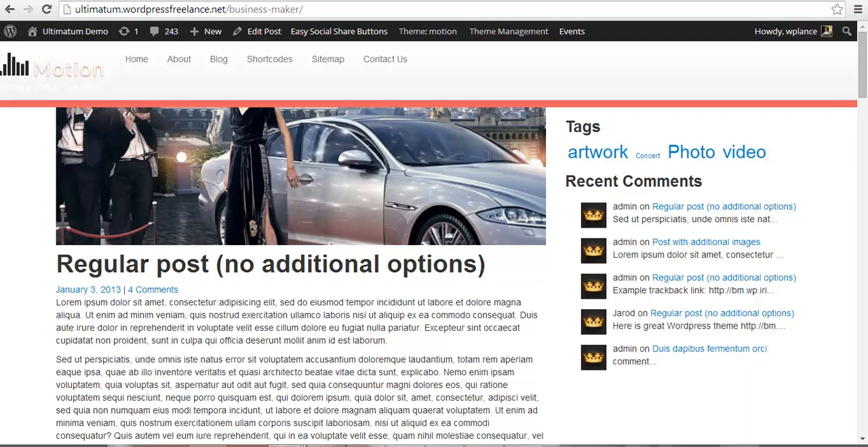
Step: Examine the custom layout of the "Ut egestas bibendum tempor" post, including its border, image, title, meta bar, content and sharing buttons
{"action": "left_click", "coordinate": [411, 0]}
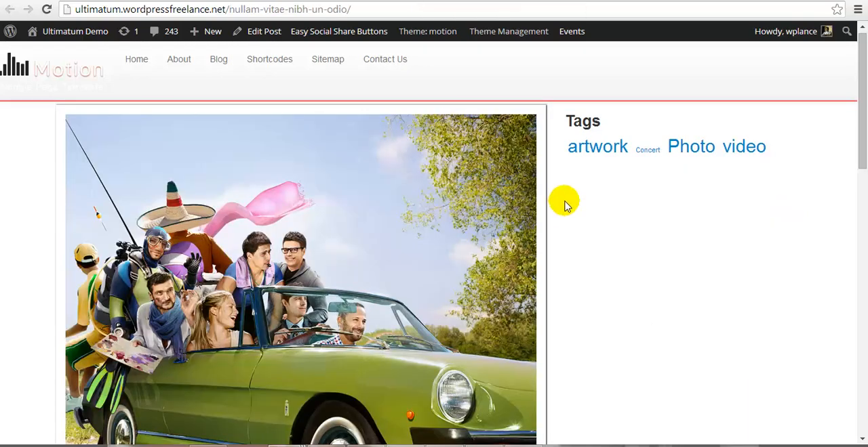
{"action": "scroll", "coordinate": [566, 203], "scroll_direction": "down", "scroll_amount": 2}
{"action": "scroll", "coordinate": [566, 205], "scroll_direction": "up", "scroll_amount": 2}
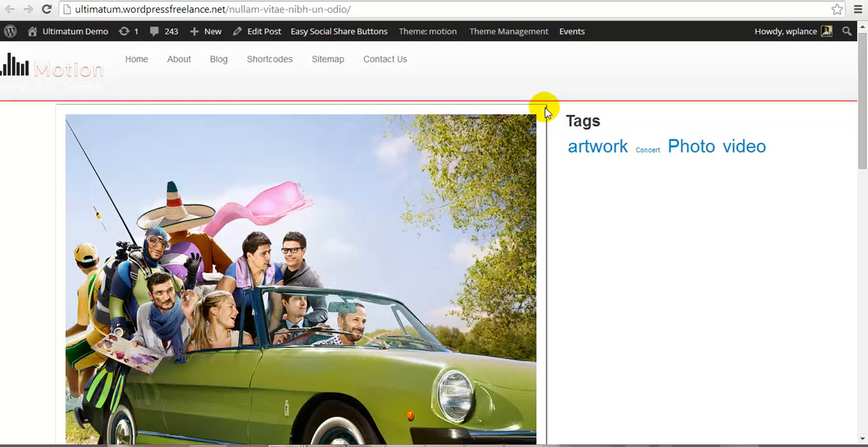
{"action": "scroll", "coordinate": [546, 236], "scroll_direction": "down", "scroll_amount": 2}
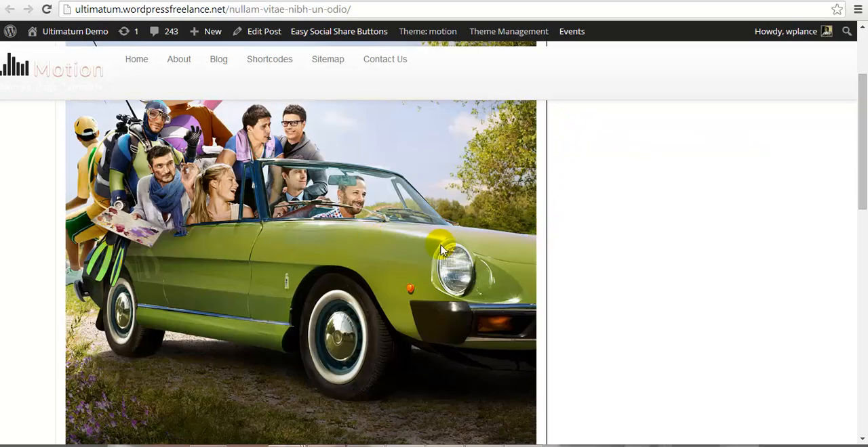
{"action": "scroll", "coordinate": [441, 251], "scroll_direction": "down", "scroll_amount": 1}
{"action": "scroll", "coordinate": [440, 251], "scroll_direction": "down", "scroll_amount": 2}
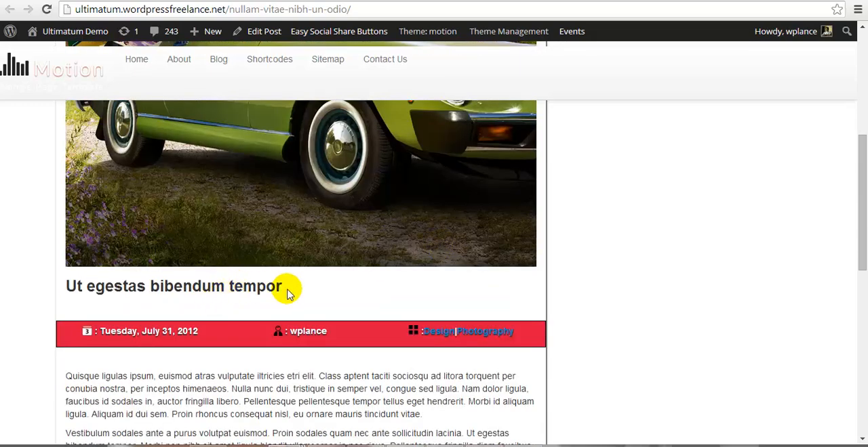
{"action": "scroll", "coordinate": [286, 293], "scroll_direction": "down", "scroll_amount": 1}
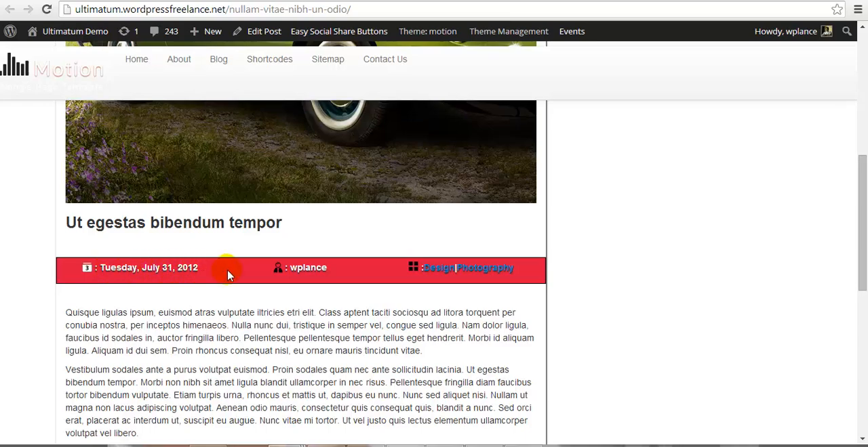
{"action": "scroll", "coordinate": [247, 331], "scroll_direction": "down", "scroll_amount": 1}
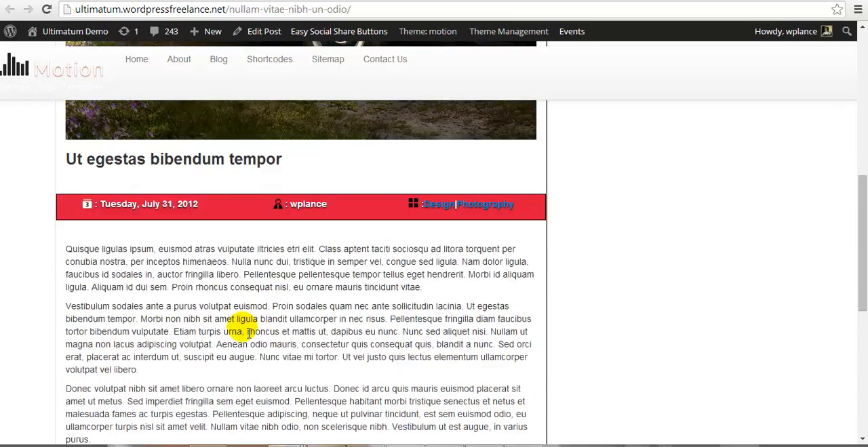
{"action": "scroll", "coordinate": [301, 308], "scroll_direction": "down", "scroll_amount": 3}
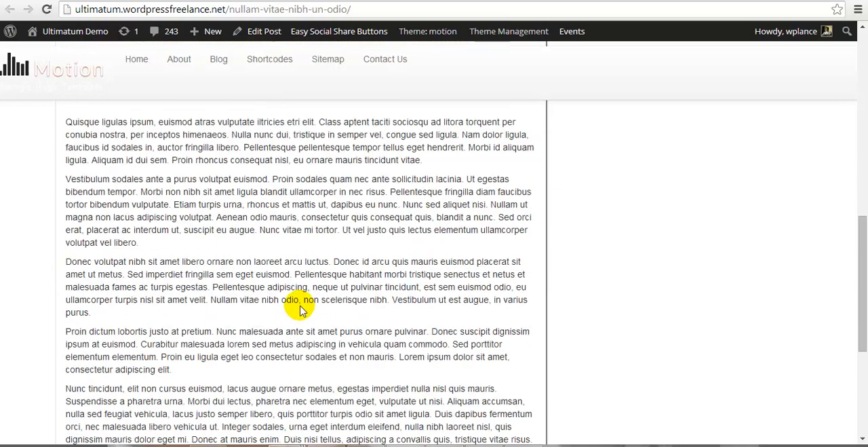
{"action": "scroll", "coordinate": [302, 310], "scroll_direction": "down", "scroll_amount": 3}
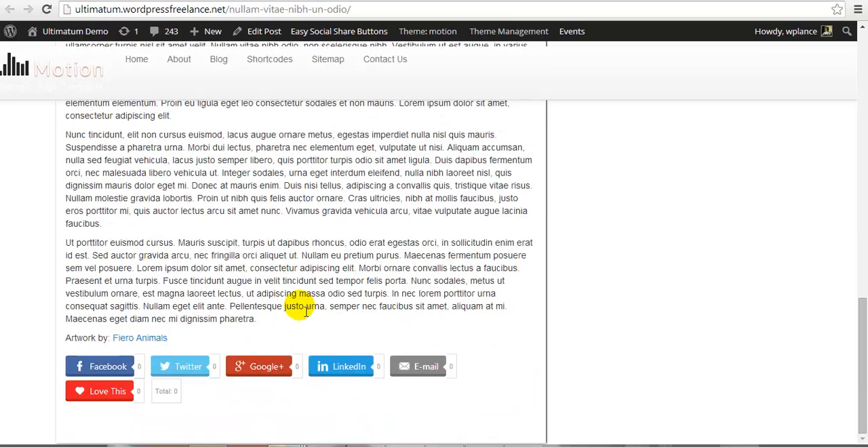
{"action": "scroll", "coordinate": [305, 312], "scroll_direction": "up", "scroll_amount": 15}
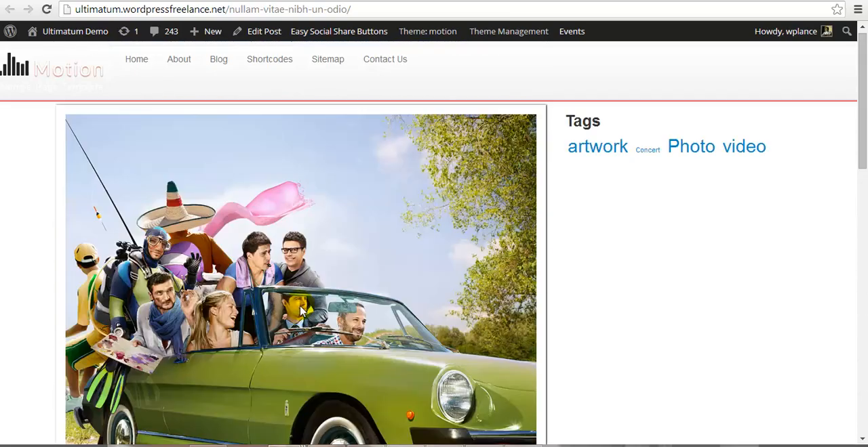
{"action": "scroll", "coordinate": [302, 311], "scroll_direction": "down", "scroll_amount": 5}
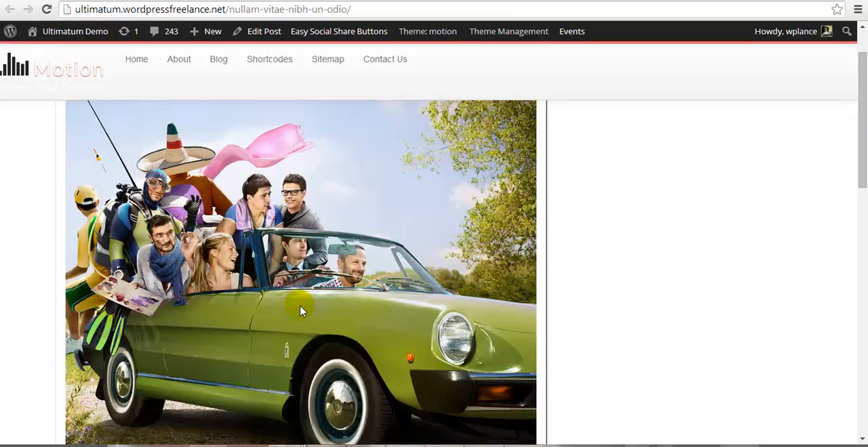
{"action": "scroll", "coordinate": [302, 311], "scroll_direction": "up", "scroll_amount": 4}
{"action": "scroll", "coordinate": [301, 311], "scroll_direction": "up", "scroll_amount": 1}
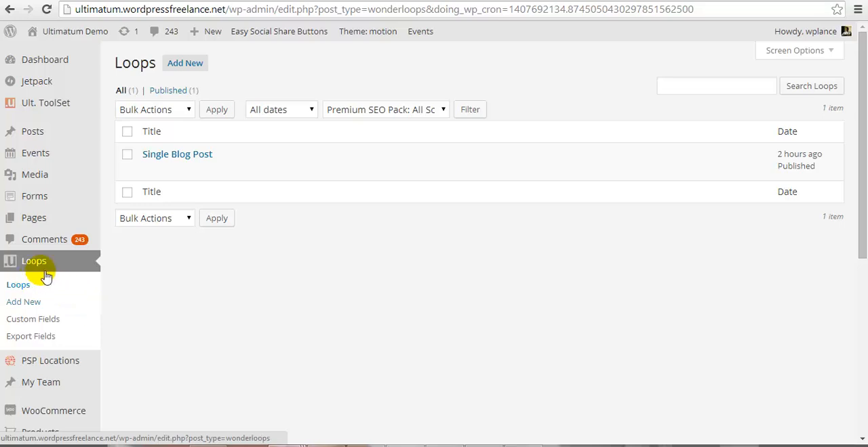
Step: Open the form for adding a new loop in a separate browser tab and place the cursor in its title
{"action": "right_click", "coordinate": [197, 65]}
{"action": "left_click", "coordinate": [247, 73]}
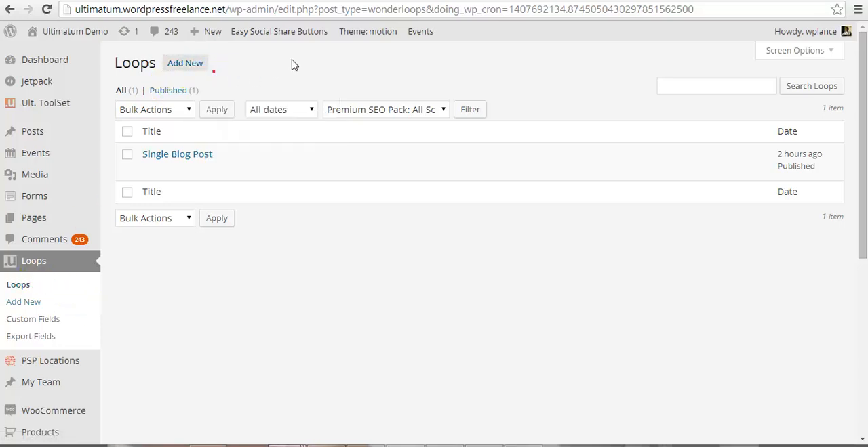
{"action": "key", "text": "ctrl+Tab"}
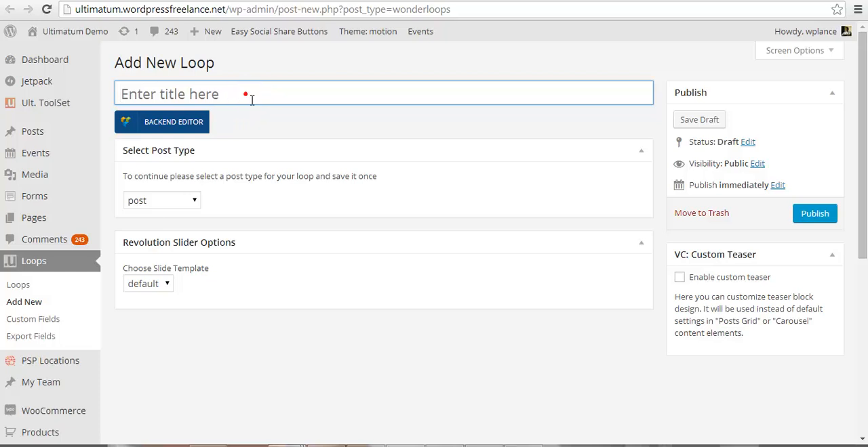
{"action": "left_click", "coordinate": [252, 100]}
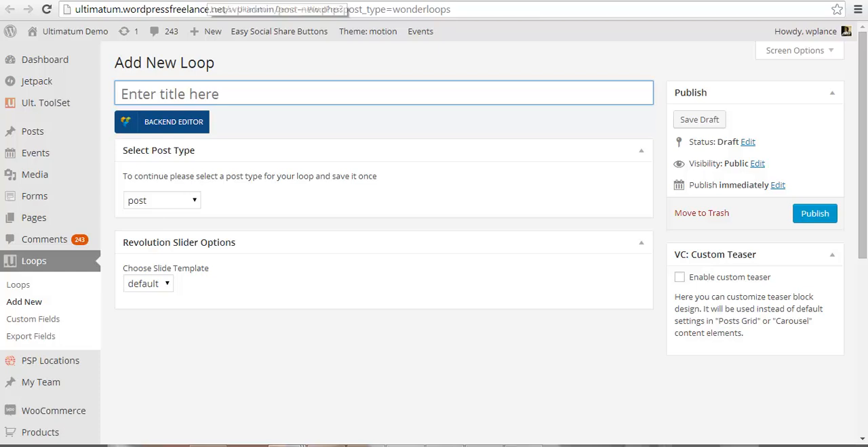
Step: Open the Single Blog Post loop for editing and highlight the mypost-Content div line in its Before post code
{"action": "left_click", "coordinate": [219, 1]}
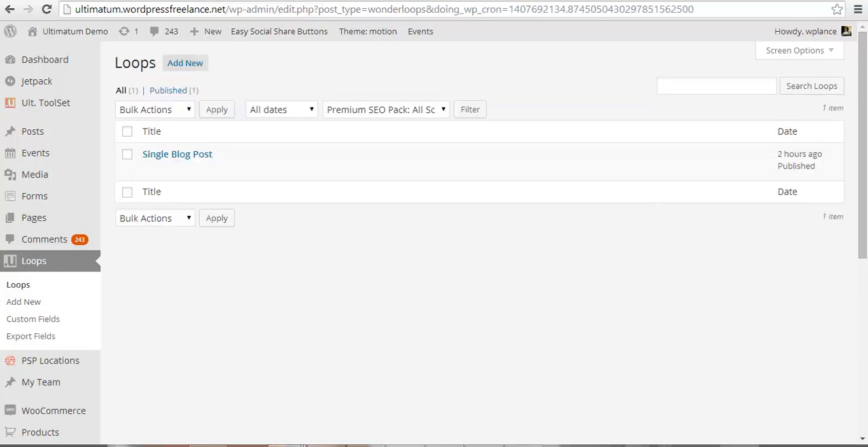
{"action": "left_click", "coordinate": [147, 169]}
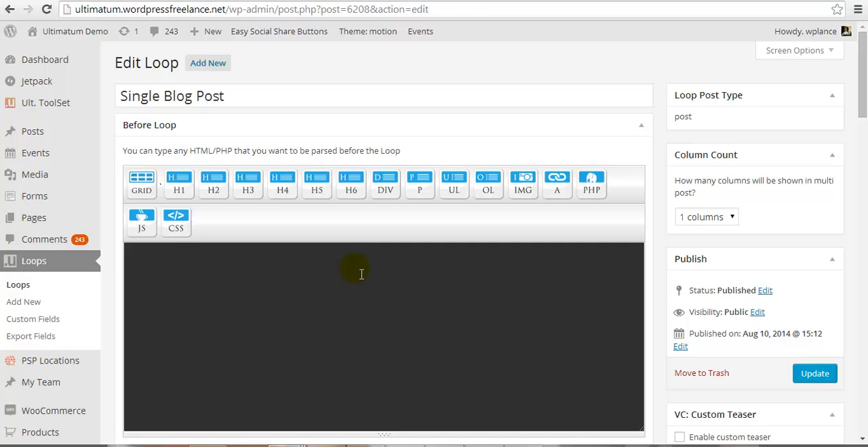
{"action": "scroll", "coordinate": [361, 274], "scroll_direction": "down", "scroll_amount": 1}
{"action": "scroll", "coordinate": [361, 274], "scroll_direction": "down", "scroll_amount": 1}
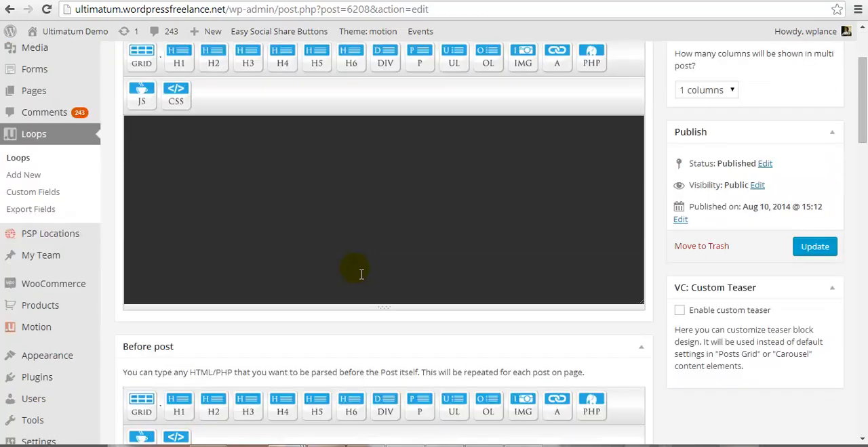
{"action": "scroll", "coordinate": [358, 272], "scroll_direction": "down", "scroll_amount": 1}
{"action": "scroll", "coordinate": [355, 272], "scroll_direction": "down", "scroll_amount": 1}
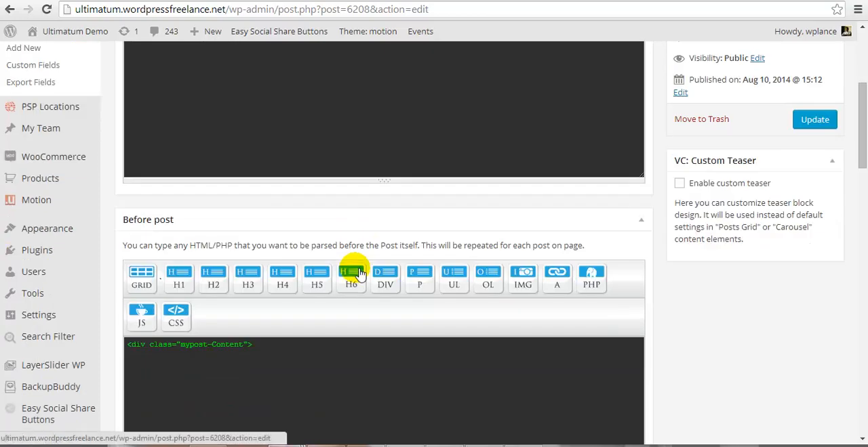
{"action": "scroll", "coordinate": [505, 296], "scroll_direction": "down", "scroll_amount": 3}
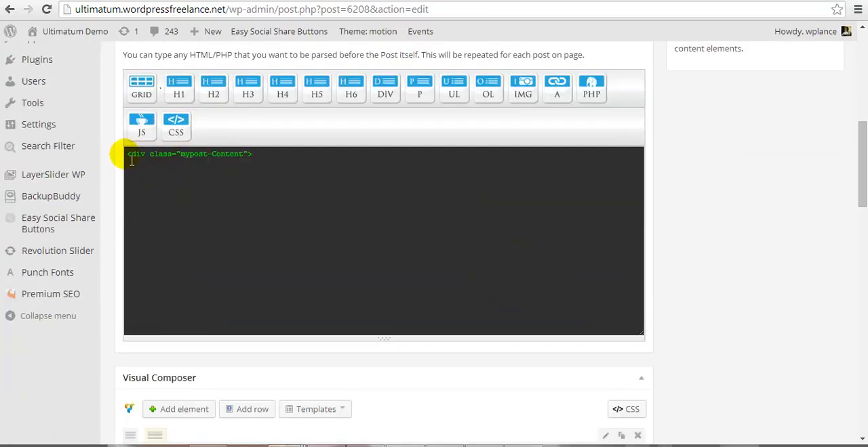
{"action": "left_click_drag", "start_coordinate": [128, 155], "coordinate": [271, 165]}
{"action": "scroll", "coordinate": [278, 217], "scroll_direction": "up", "scroll_amount": 2}
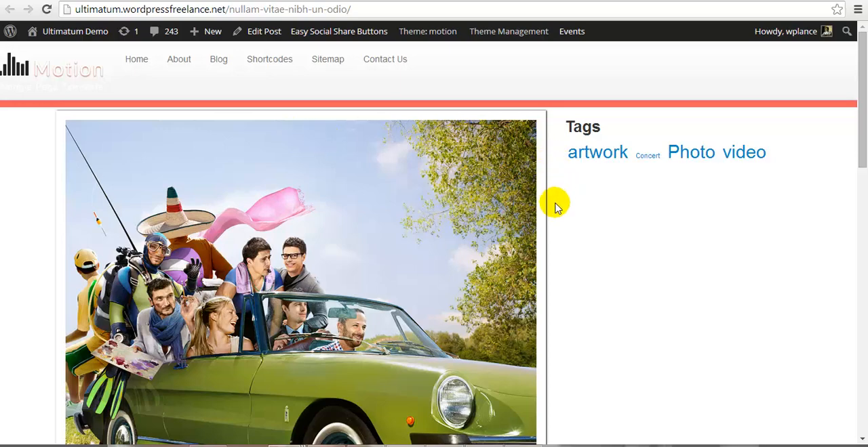
Step: Inspect the bordered container and red meta bar around the "Ut egestas bibendum tempor" post on the live site
{"action": "scroll", "coordinate": [555, 205], "scroll_direction": "down", "scroll_amount": 5}
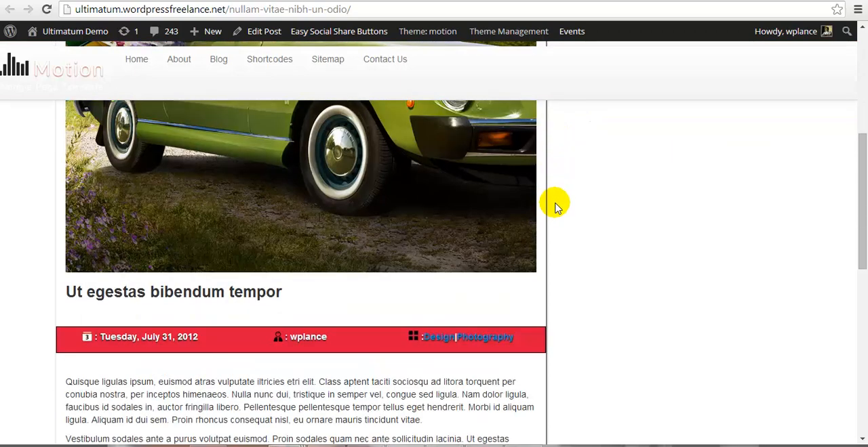
{"action": "scroll", "coordinate": [554, 206], "scroll_direction": "down", "scroll_amount": 2}
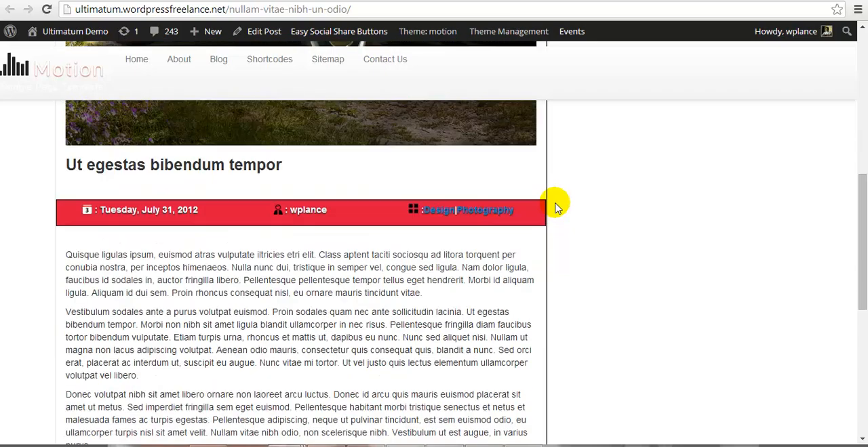
{"action": "scroll", "coordinate": [555, 205], "scroll_direction": "down", "scroll_amount": 2}
{"action": "scroll", "coordinate": [555, 206], "scroll_direction": "up", "scroll_amount": 9}
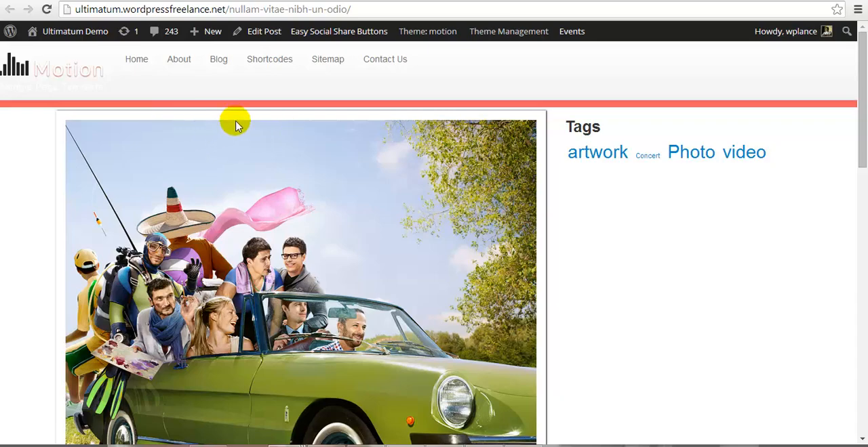
{"action": "scroll", "coordinate": [550, 274], "scroll_direction": "down", "scroll_amount": 8}
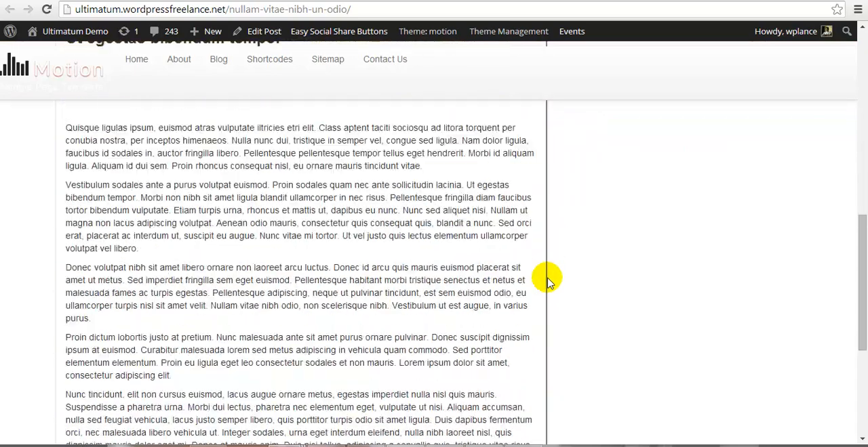
{"action": "scroll", "coordinate": [547, 278], "scroll_direction": "down", "scroll_amount": 2}
{"action": "scroll", "coordinate": [546, 276], "scroll_direction": "up", "scroll_amount": 10}
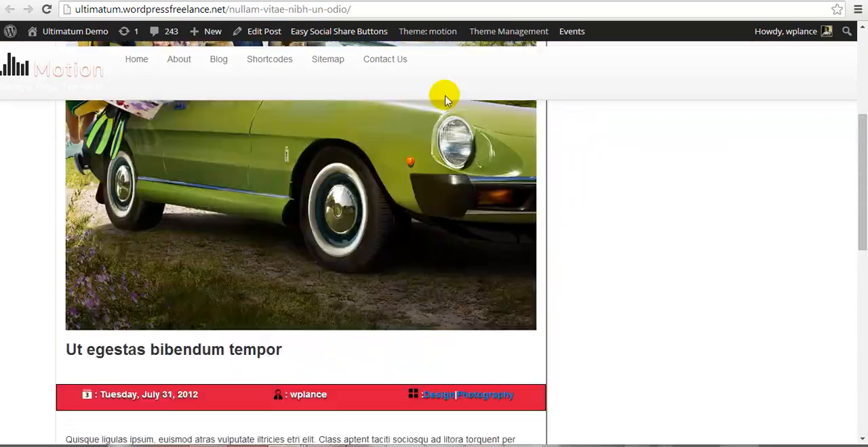
Step: Switch to the business-maker post page and check its default layout down to the comments for comparison
{"action": "key", "text": "ctrl+Tab"}
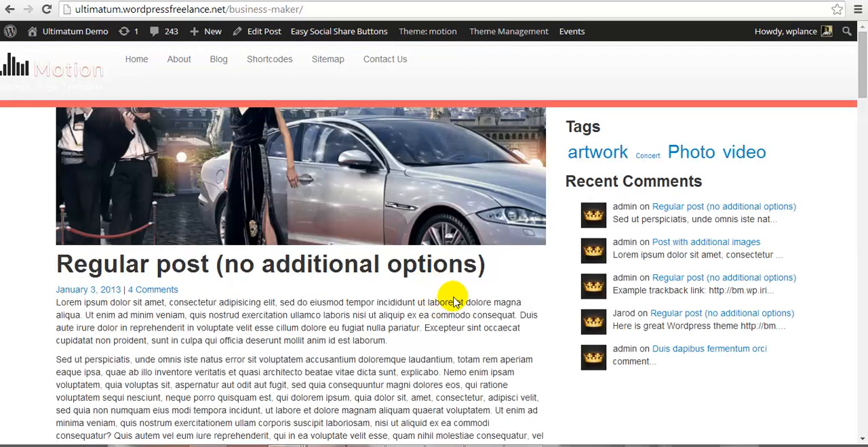
{"action": "scroll", "coordinate": [455, 300], "scroll_direction": "down", "scroll_amount": 8}
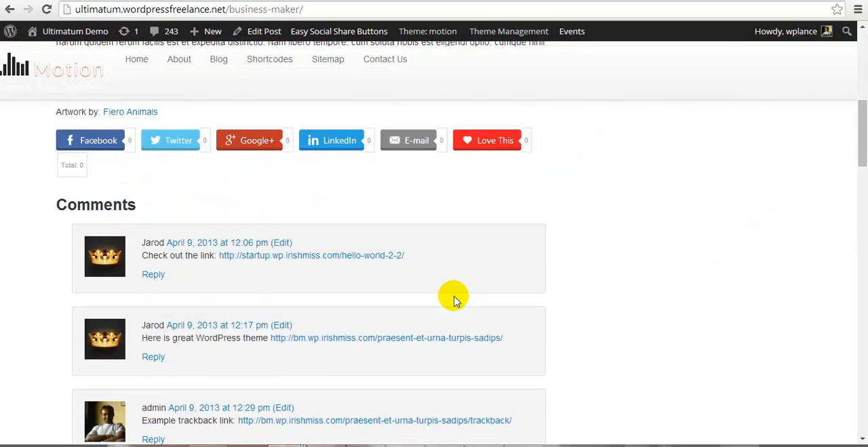
{"action": "scroll", "coordinate": [454, 301], "scroll_direction": "up", "scroll_amount": 3}
{"action": "scroll", "coordinate": [454, 300], "scroll_direction": "up", "scroll_amount": 5}
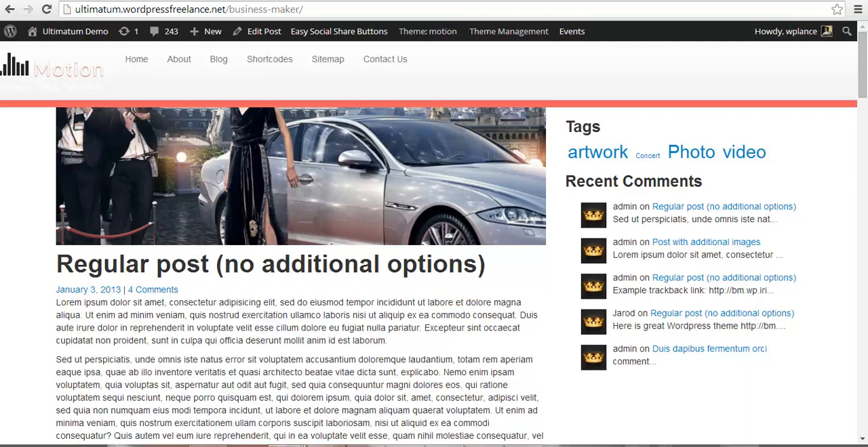
Step: Return to the Single Blog Post loop editor and examine its Before post code and the Visual Composer rows of post elements
{"action": "key", "text": "ctrl+Tab"}
{"action": "key", "text": "ctrl+Tab"}
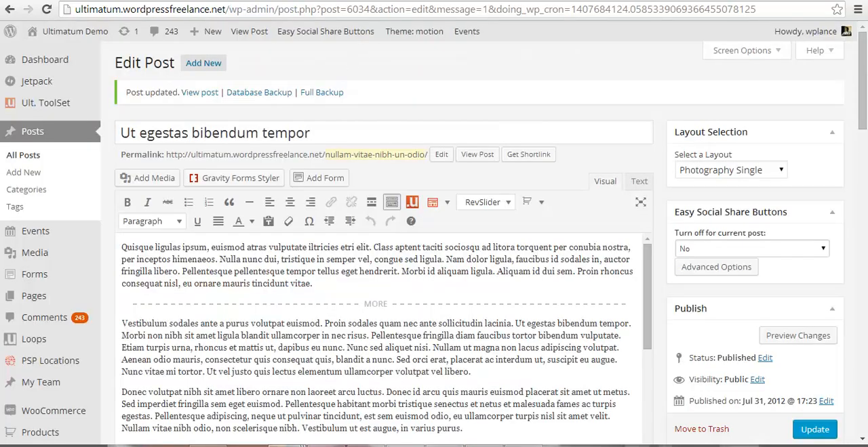
{"action": "key", "text": "ctrl+Tab"}
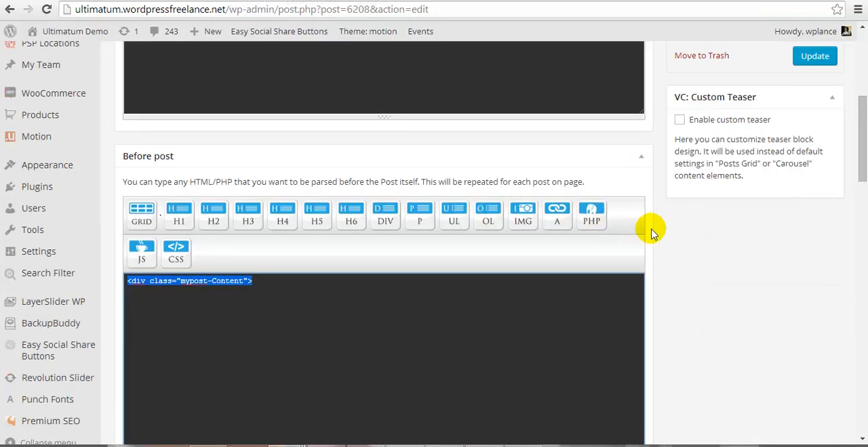
{"action": "scroll", "coordinate": [644, 227], "scroll_direction": "down", "scroll_amount": 1}
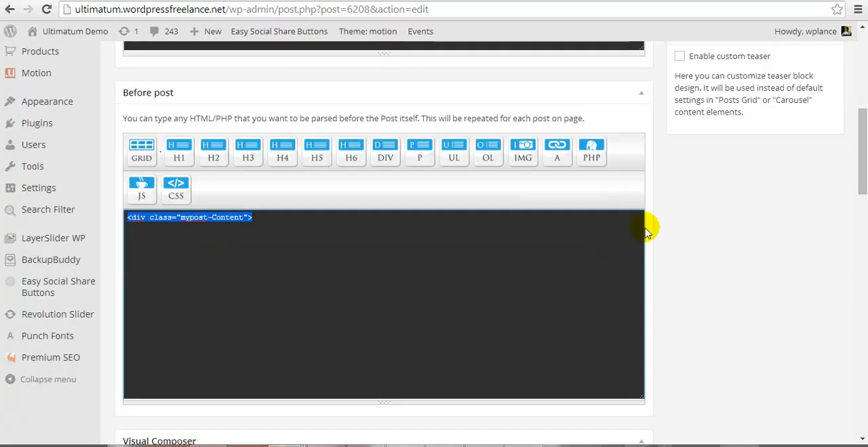
{"action": "left_click", "coordinate": [198, 223]}
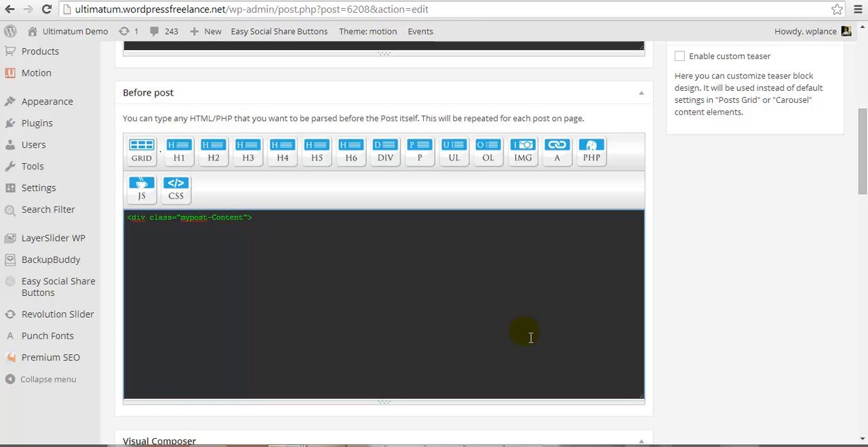
{"action": "scroll", "coordinate": [531, 338], "scroll_direction": "down", "scroll_amount": 2}
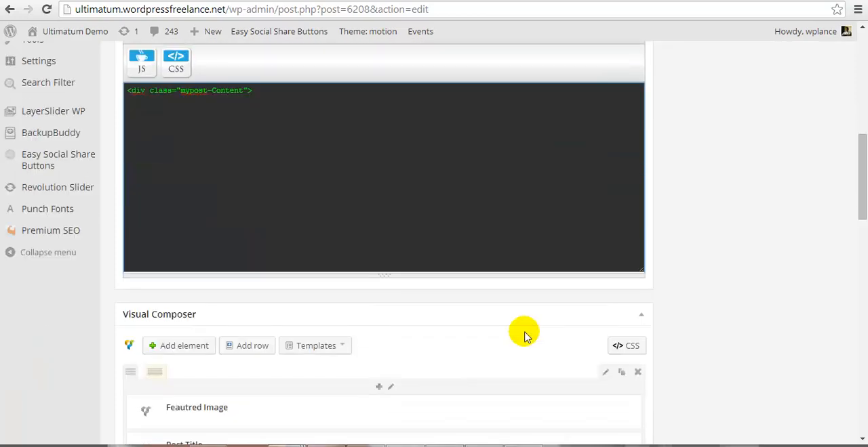
{"action": "scroll", "coordinate": [526, 336], "scroll_direction": "down", "scroll_amount": 1}
{"action": "scroll", "coordinate": [526, 335], "scroll_direction": "down", "scroll_amount": 2}
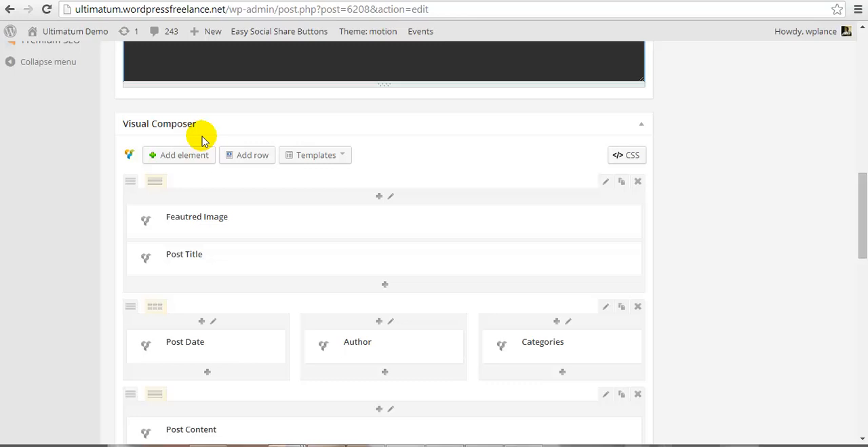
{"action": "scroll", "coordinate": [201, 140], "scroll_direction": "down", "scroll_amount": 1}
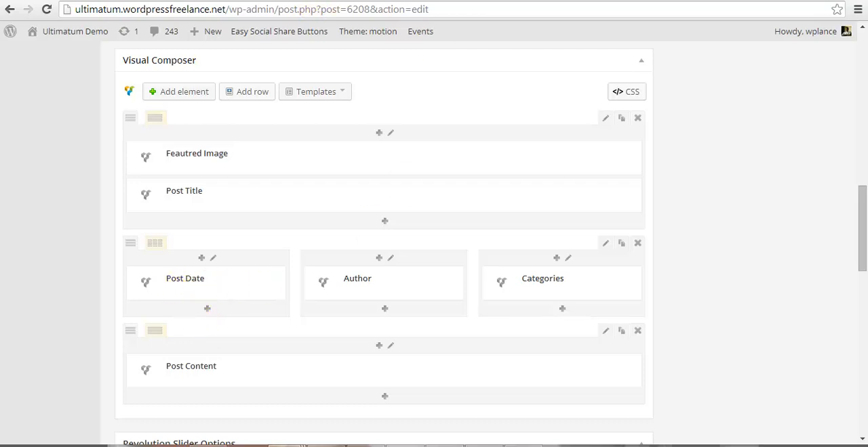
Step: Highlight the "Ut egestas bibendum tempor" title on the live post and compare it with the Post Title element in the loop editor
{"action": "left_click", "coordinate": [310, 1]}
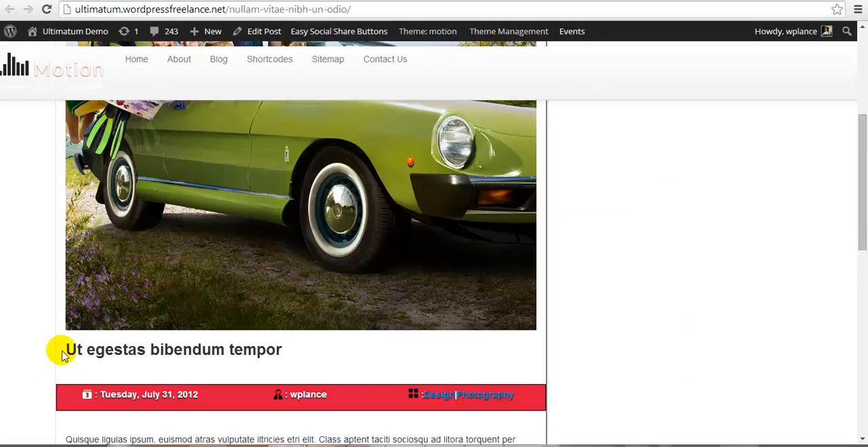
{"action": "left_click_drag", "start_coordinate": [74, 356], "coordinate": [283, 351]}
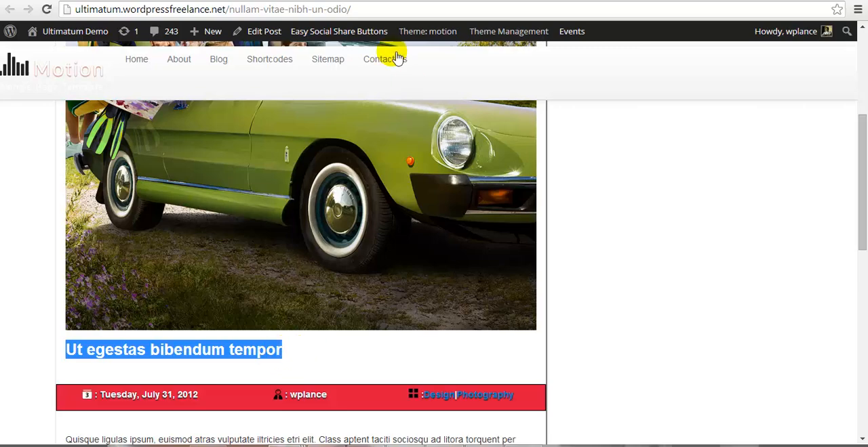
{"action": "left_click", "coordinate": [248, 1]}
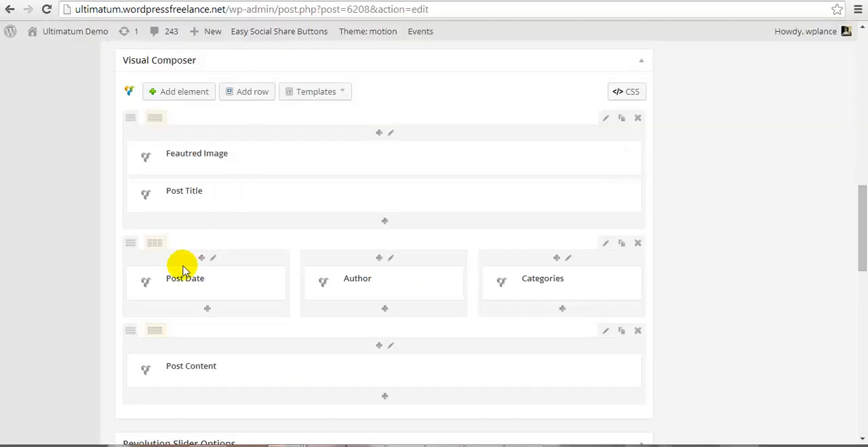
Step: Compare the live post's date, author, category and body text with the loop's element rows, highlighting the body paragraphs
{"action": "left_click", "coordinate": [384, 1]}
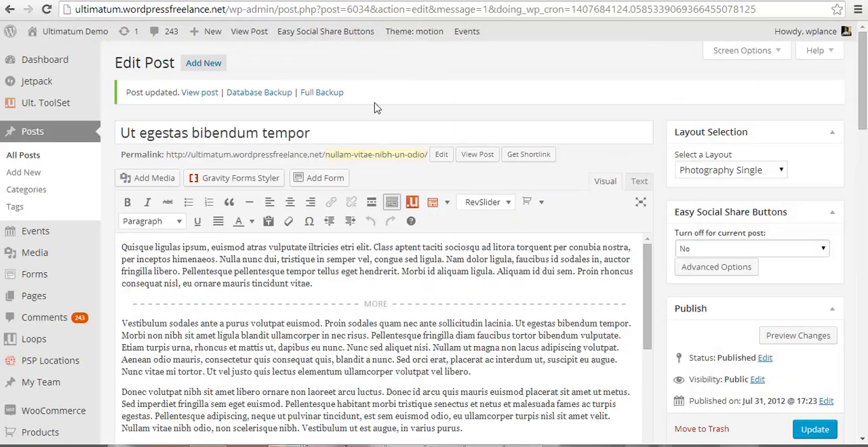
{"action": "left_click", "coordinate": [429, 2]}
{"action": "scroll", "coordinate": [204, 351], "scroll_direction": "down", "scroll_amount": 1}
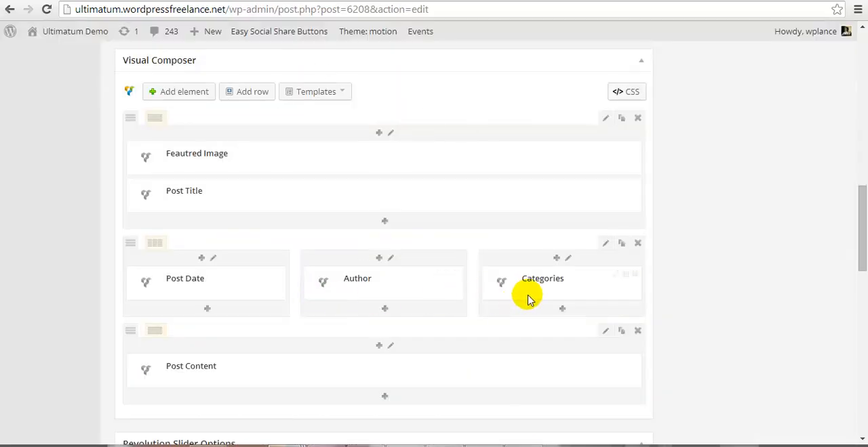
{"action": "scroll", "coordinate": [384, 335], "scroll_direction": "down", "scroll_amount": 1}
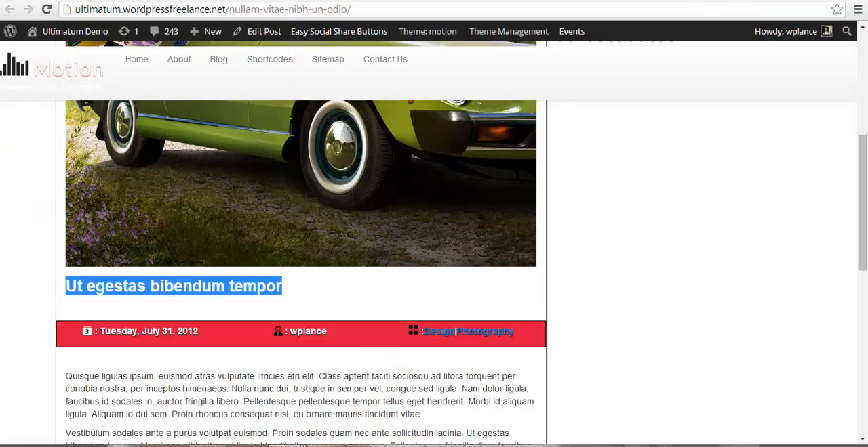
{"action": "scroll", "coordinate": [272, 333], "scroll_direction": "down", "scroll_amount": 3}
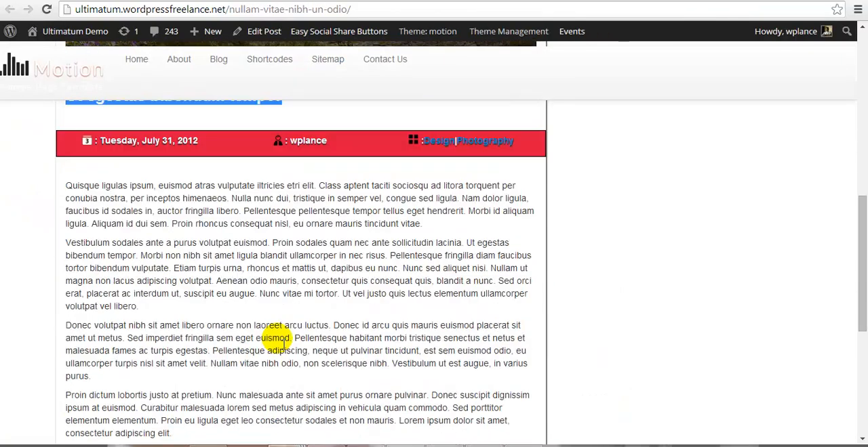
{"action": "left_click_drag", "start_coordinate": [66, 184], "coordinate": [365, 395]}
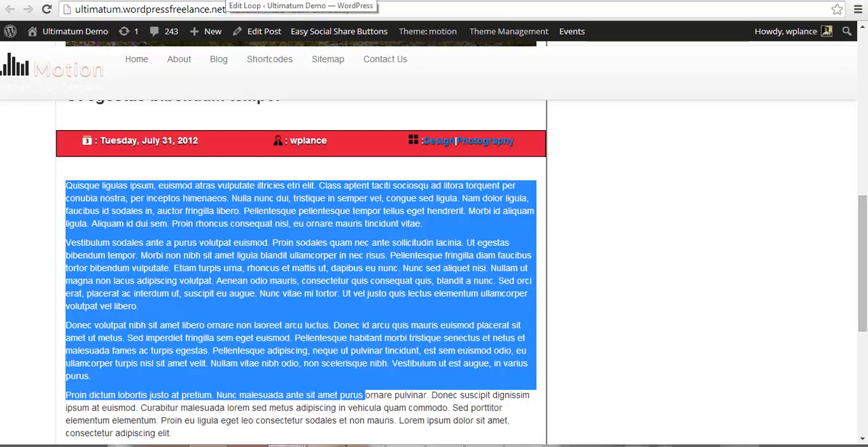
Step: Switch to style.css in Sublime Text, highlight the rules under the "Simple Experiment for Wonder Loop" comment, and return to the live post
{"action": "left_click", "coordinate": [523, 446]}
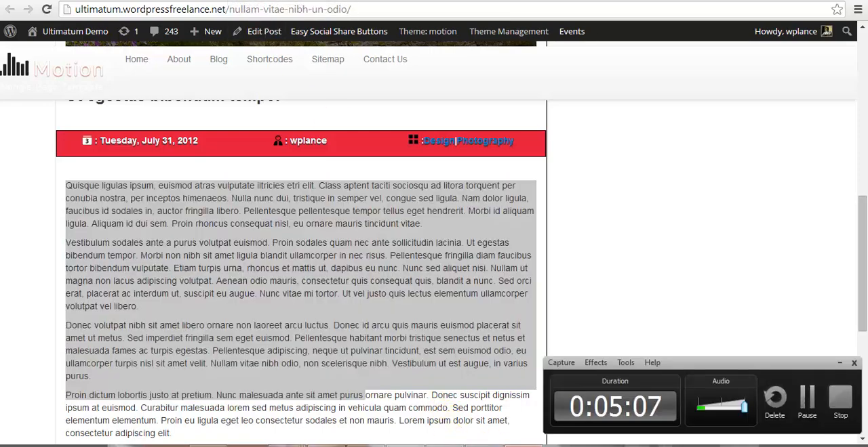
{"action": "left_click", "coordinate": [529, 446]}
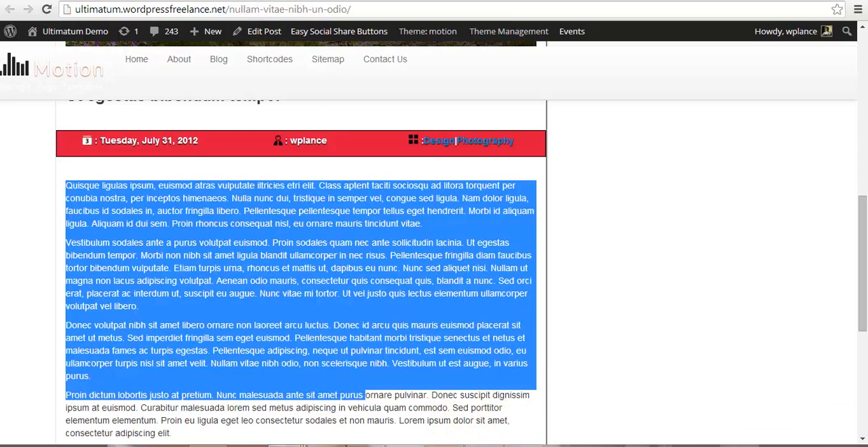
{"action": "left_click", "coordinate": [443, 446]}
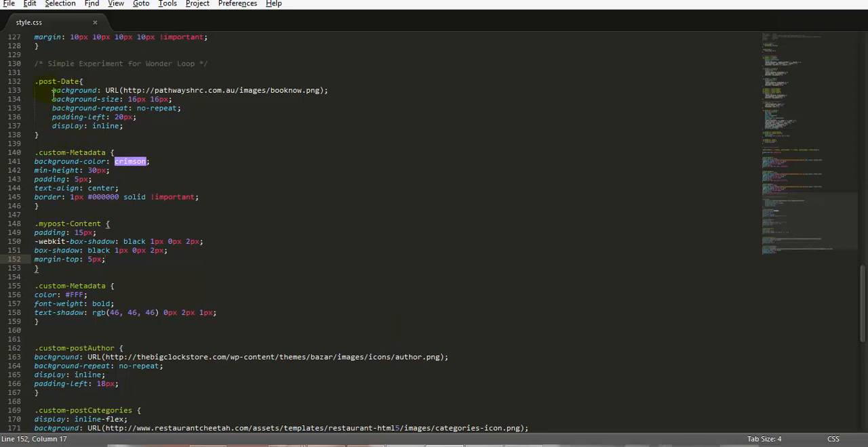
{"action": "left_click_drag", "start_coordinate": [41, 66], "coordinate": [210, 401]}
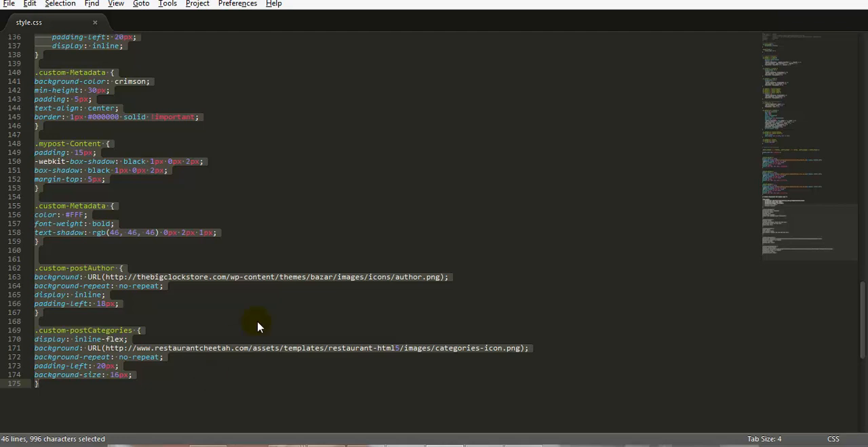
{"action": "scroll", "coordinate": [257, 320], "scroll_direction": "up", "scroll_amount": 5}
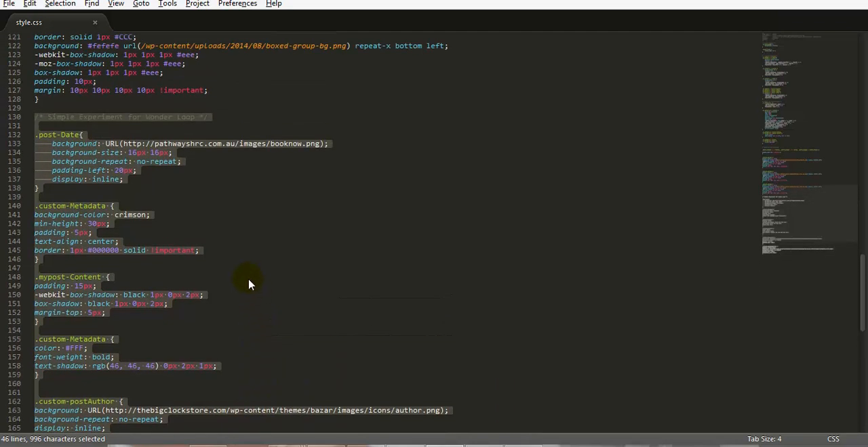
{"action": "key", "text": "alt+Tab"}
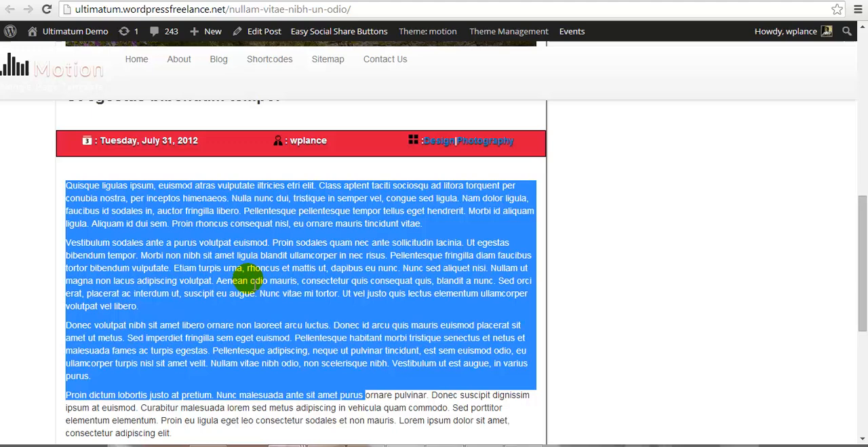
{"action": "left_click", "coordinate": [392, 305]}
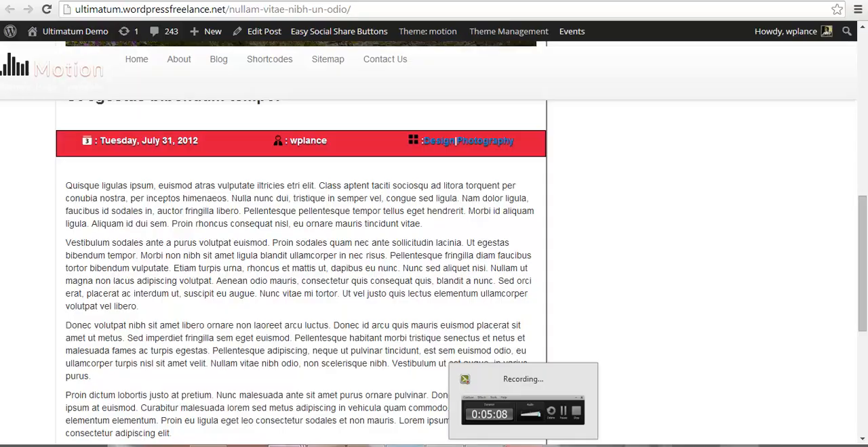
Step: Comment out the Wonder Loop rules in style.css by moving the comment's closing */ to the end of the file, and save
{"action": "key", "text": "alt+Tab"}
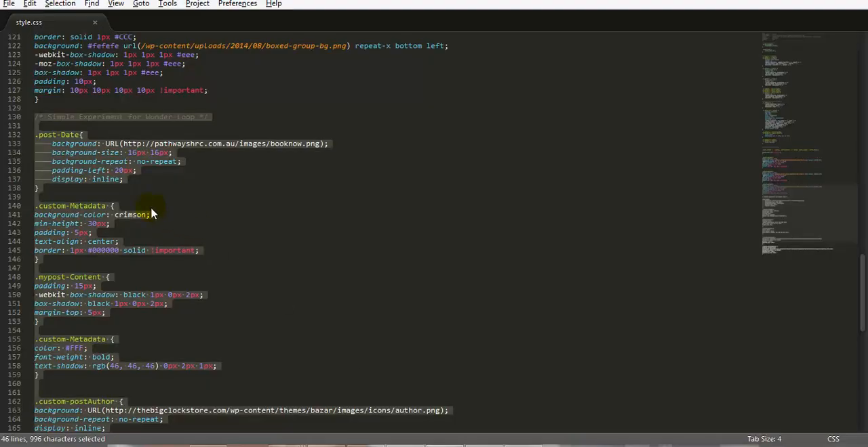
{"action": "left_click_drag", "start_coordinate": [198, 116], "coordinate": [256, 127]}
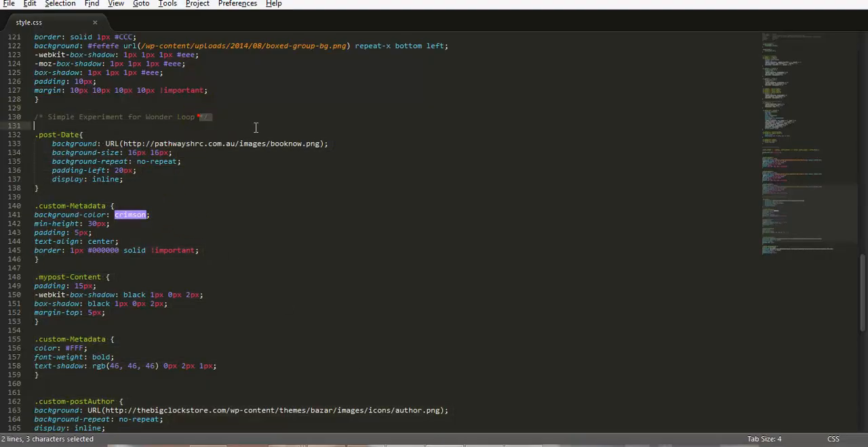
{"action": "key", "text": "ctrl+x"}
{"action": "scroll", "coordinate": [295, 349], "scroll_direction": "down", "scroll_amount": 5}
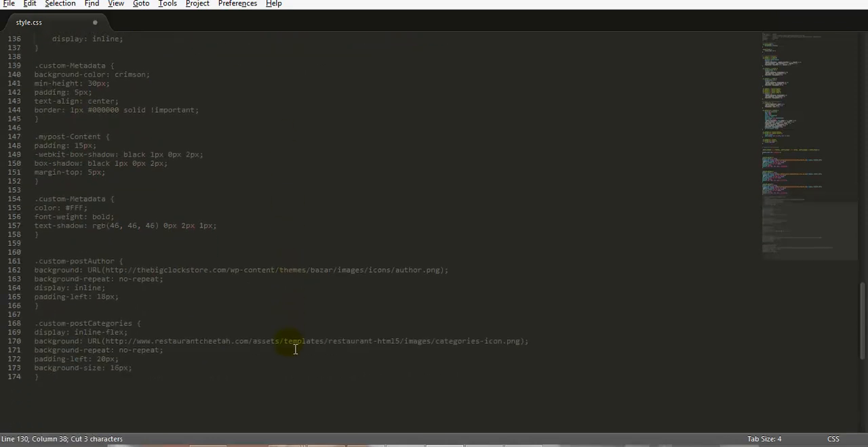
{"action": "left_click", "coordinate": [208, 397]}
{"action": "key", "text": "ctrl+v"}
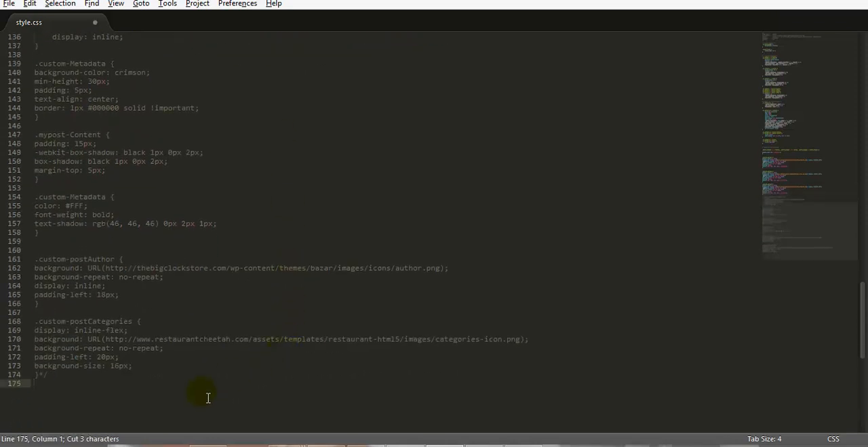
{"action": "key", "text": "ctrl+s"}
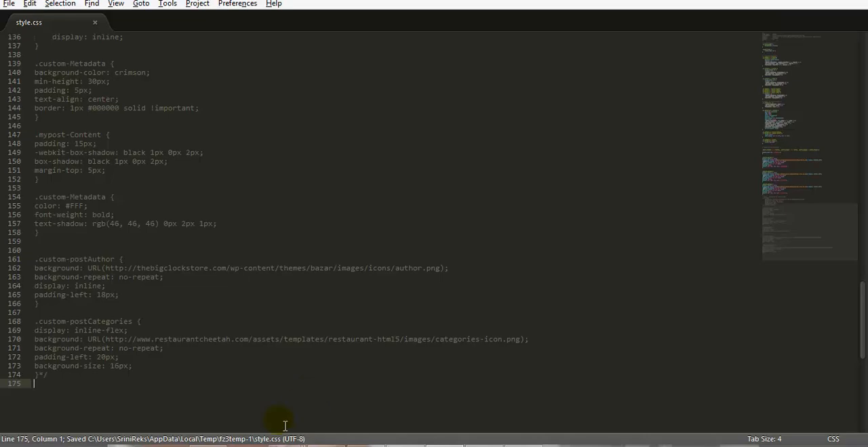
Step: Upload the changed style.css to the motion theme folder with FileZilla and reload the live post in Chrome
{"action": "left_click", "coordinate": [210, 446]}
{"action": "left_click", "coordinate": [458, 262]}
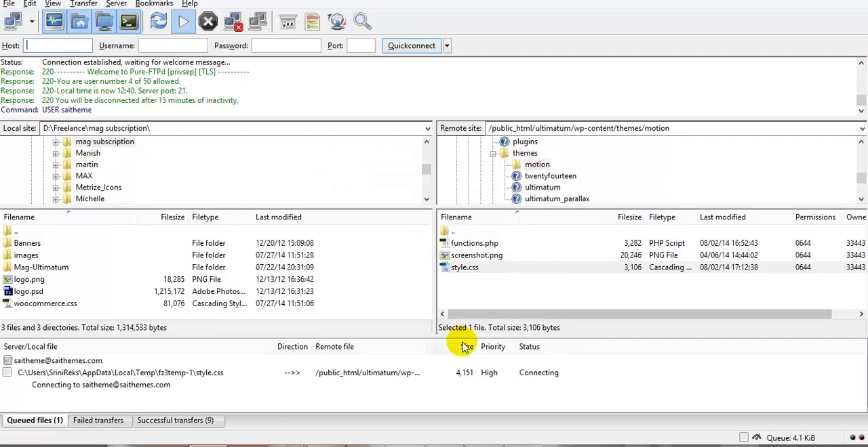
{"action": "key", "text": "alt+Tab"}
{"action": "key", "text": "alt+Tab"}
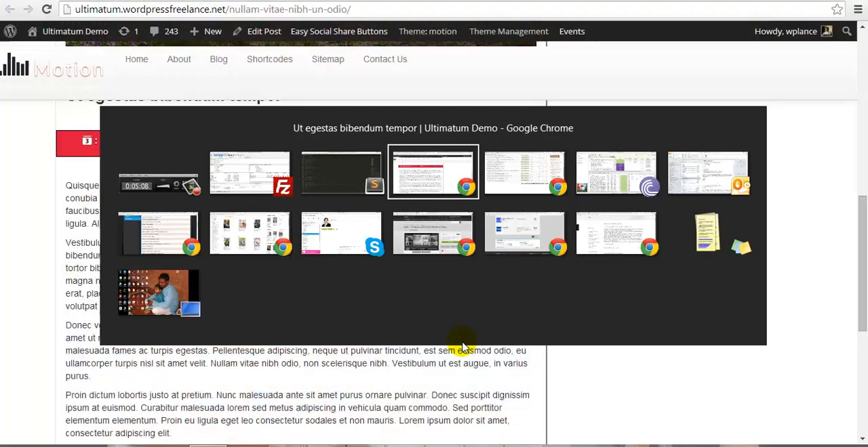
{"action": "scroll", "coordinate": [505, 272], "scroll_direction": "up", "scroll_amount": 5}
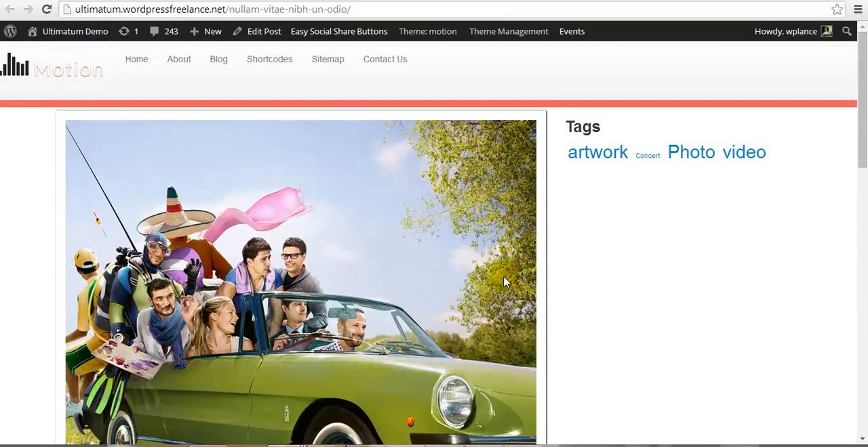
{"action": "left_click", "coordinate": [47, 10]}
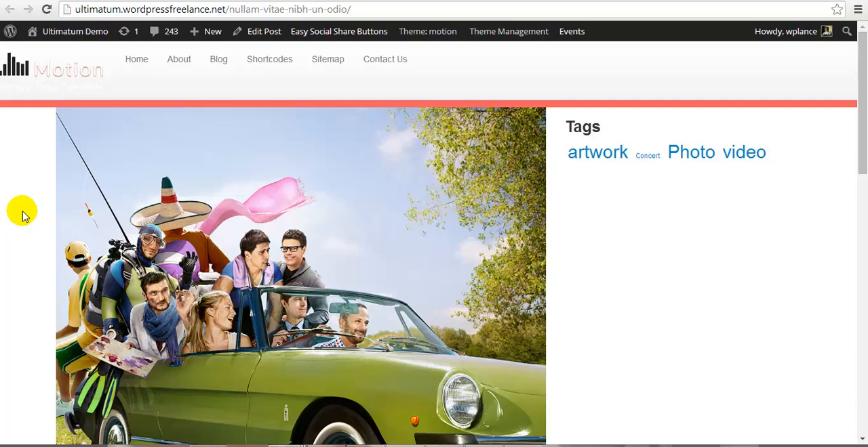
Step: Examine the reloaded post without the custom styles, from the featured image and meta row down to the share buttons
{"action": "scroll", "coordinate": [22, 215], "scroll_direction": "down", "scroll_amount": 5}
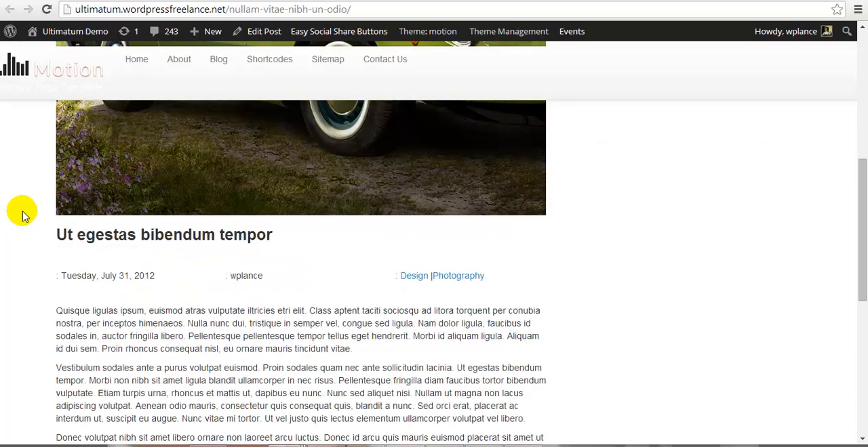
{"action": "scroll", "coordinate": [22, 215], "scroll_direction": "down", "scroll_amount": 8}
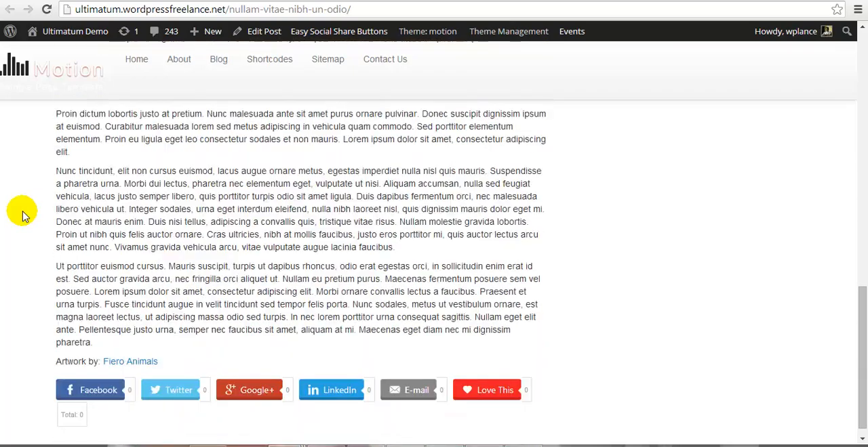
{"action": "scroll", "coordinate": [23, 216], "scroll_direction": "up", "scroll_amount": 12}
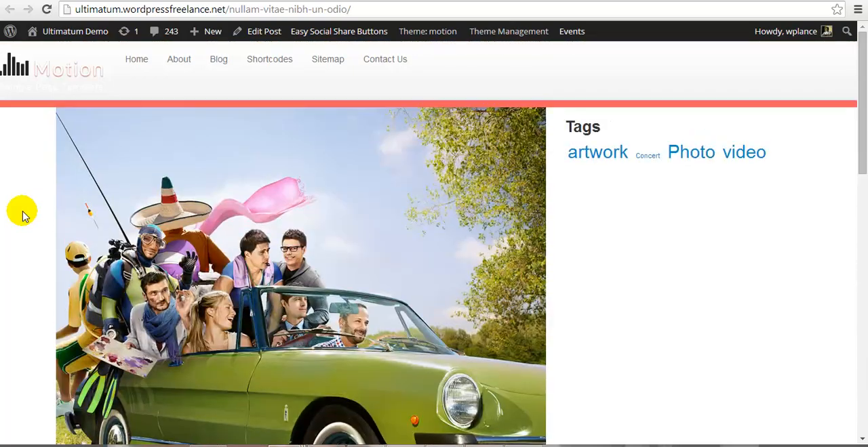
{"action": "scroll", "coordinate": [22, 215], "scroll_direction": "down", "scroll_amount": 5}
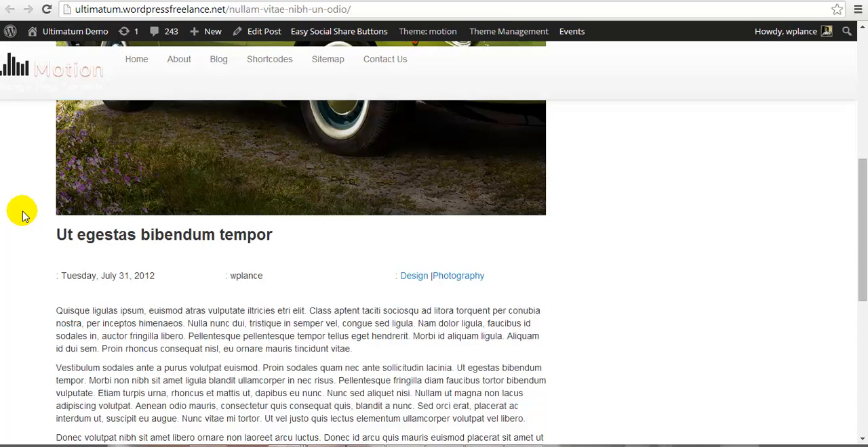
Step: Return to the Single Blog Post loop editor and review the WP Loop Core elements that can be added in Visual Composer
{"action": "scroll", "coordinate": [22, 215], "scroll_direction": "down", "scroll_amount": 1}
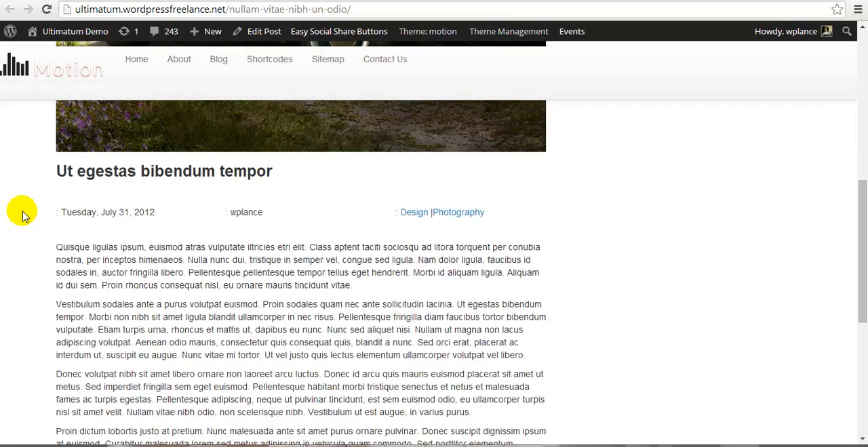
{"action": "scroll", "coordinate": [23, 216], "scroll_direction": "up", "scroll_amount": 5}
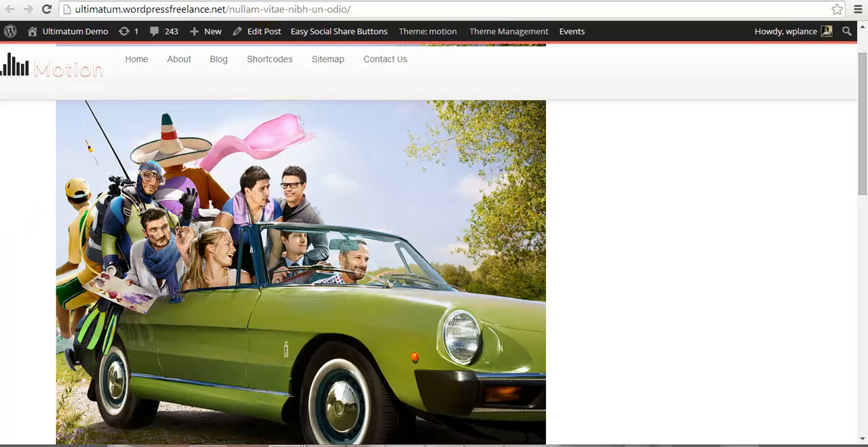
{"action": "left_click", "coordinate": [271, 1]}
{"action": "scroll", "coordinate": [326, 298], "scroll_direction": "up", "scroll_amount": 3}
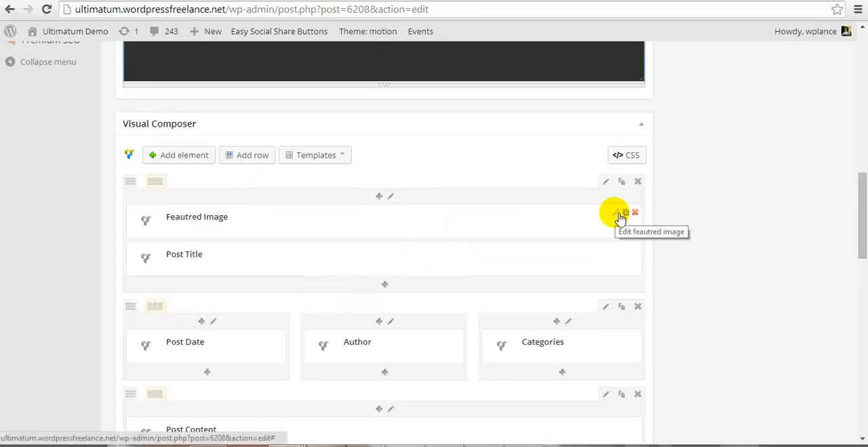
{"action": "left_click", "coordinate": [181, 162]}
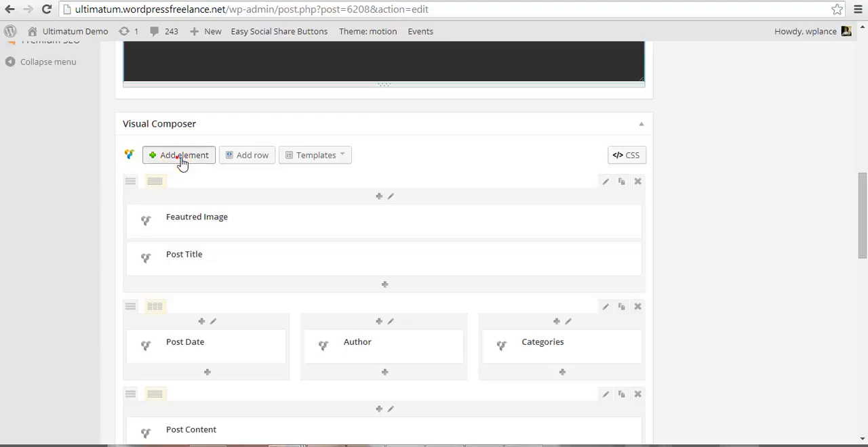
{"action": "left_click", "coordinate": [303, 84]}
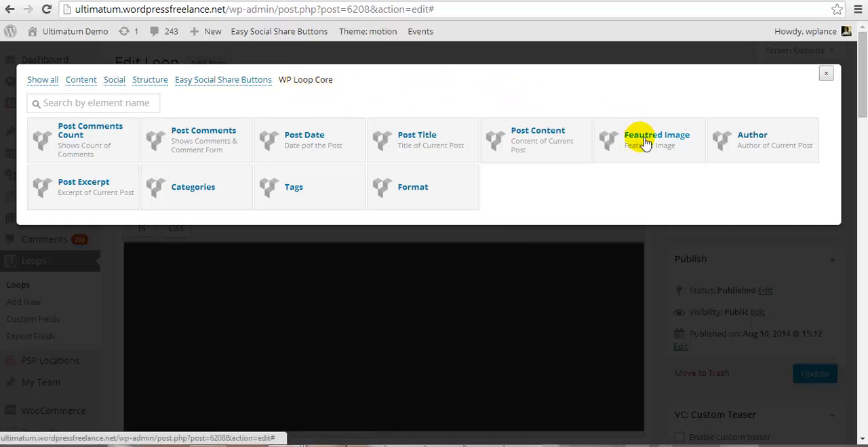
{"action": "left_click", "coordinate": [826, 73]}
Step: Open the Featured Image element's settings in the loop and compare them with the image on the live post
{"action": "scroll", "coordinate": [384, 333], "scroll_direction": "down", "scroll_amount": 15}
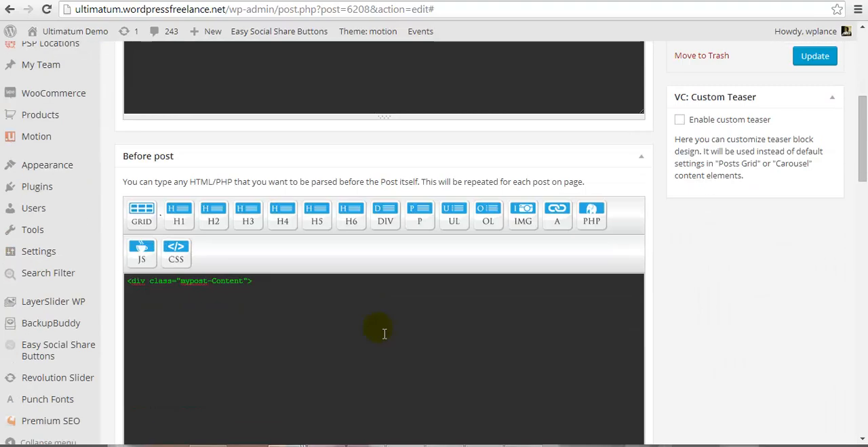
{"action": "scroll", "coordinate": [378, 332], "scroll_direction": "down", "scroll_amount": 3}
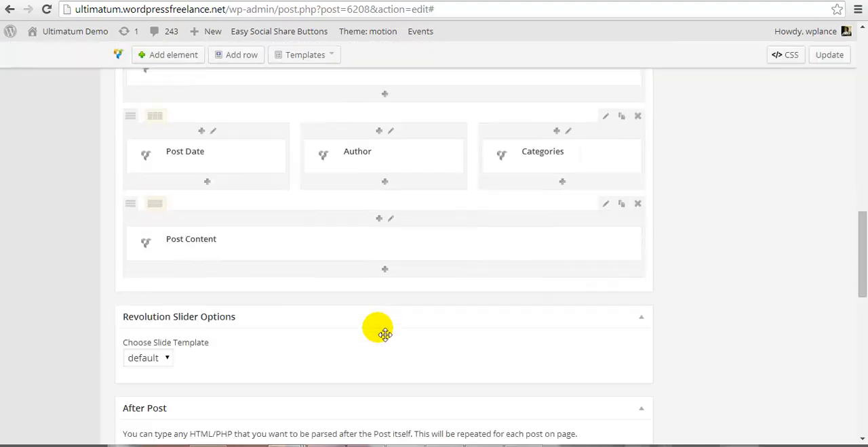
{"action": "scroll", "coordinate": [383, 333], "scroll_direction": "up", "scroll_amount": 5}
{"action": "scroll", "coordinate": [382, 335], "scroll_direction": "down", "scroll_amount": 1}
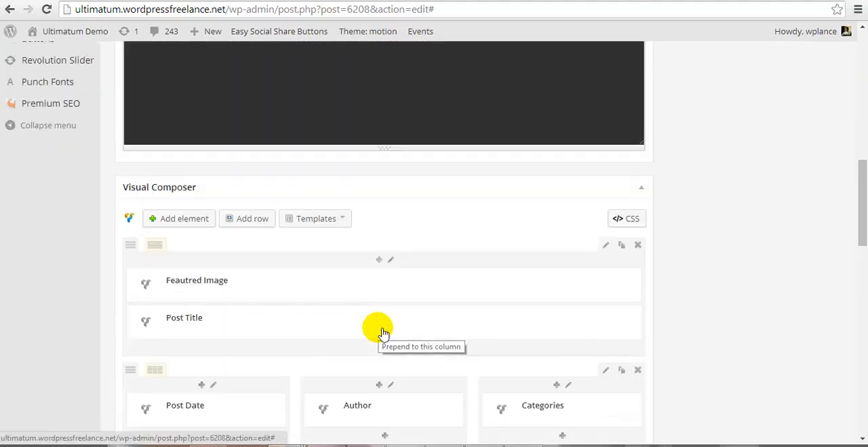
{"action": "scroll", "coordinate": [510, 273], "scroll_direction": "down", "scroll_amount": 1}
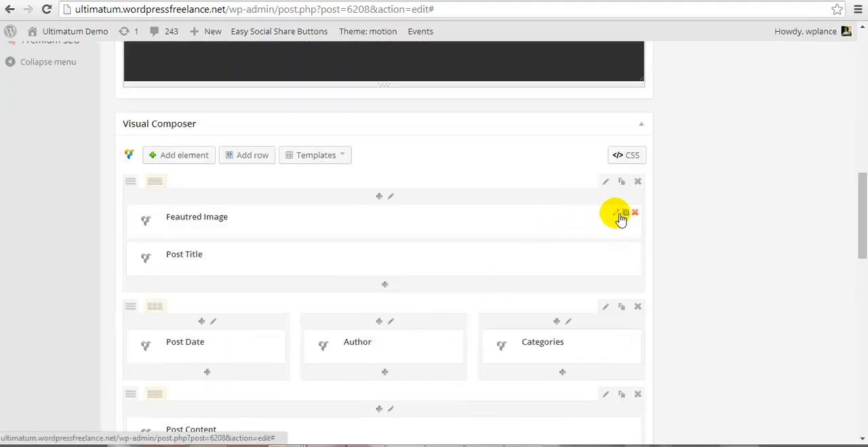
{"action": "left_click", "coordinate": [615, 213]}
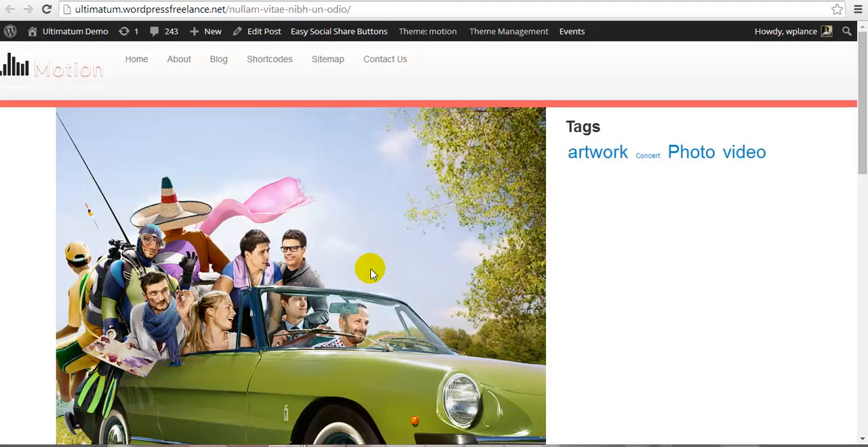
{"action": "scroll", "coordinate": [371, 273], "scroll_direction": "down", "scroll_amount": 2}
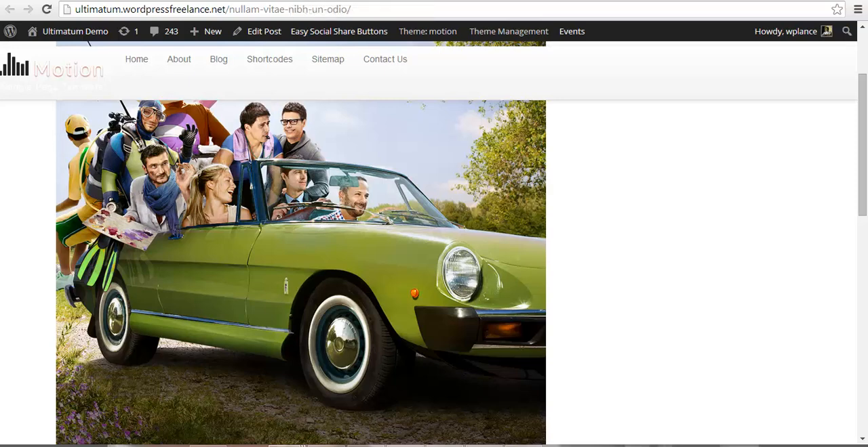
{"action": "left_click", "coordinate": [235, 1]}
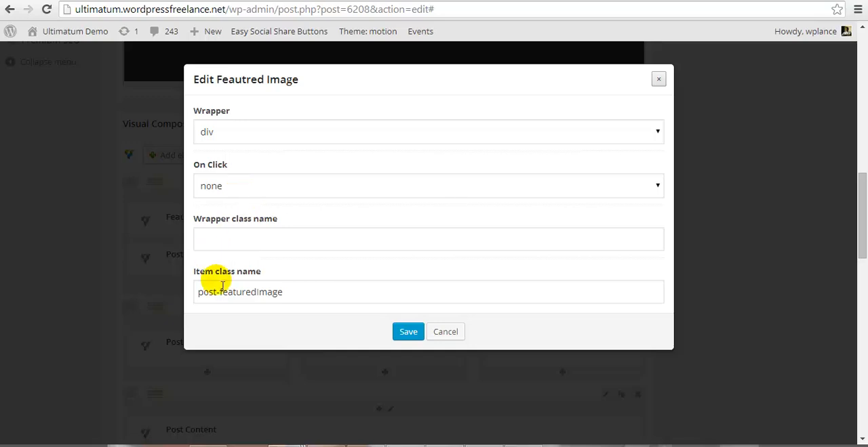
Step: Highlight the Featured Image's item class name post-featuredImage and save the element's settings
{"action": "left_click", "coordinate": [309, 293]}
{"action": "left_click_drag", "start_coordinate": [274, 300], "coordinate": [196, 294]}
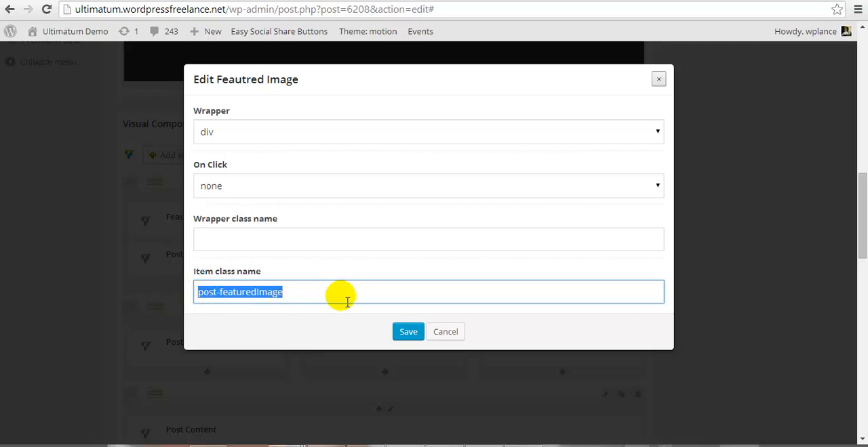
{"action": "left_click", "coordinate": [409, 333]}
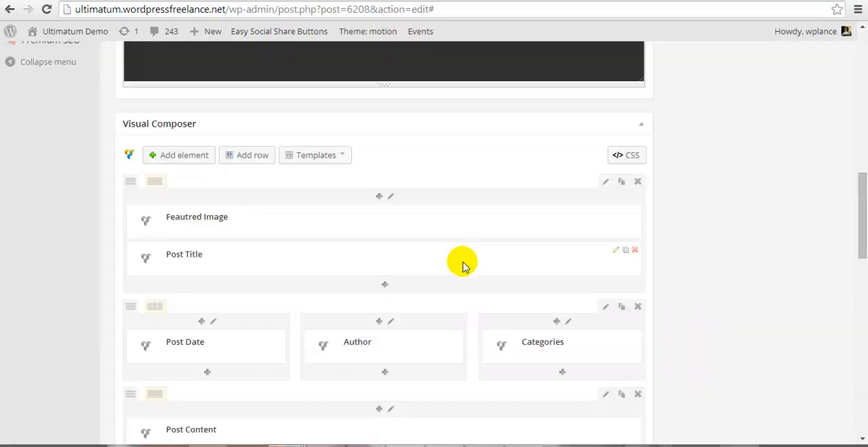
Step: Review and save the Post Title element's settings, and check the title and meta row on the live post
{"action": "left_click", "coordinate": [617, 251]}
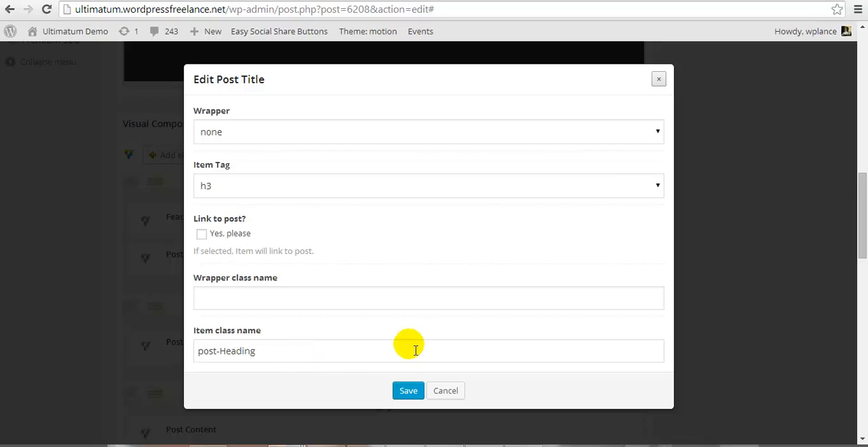
{"action": "left_click", "coordinate": [419, 391]}
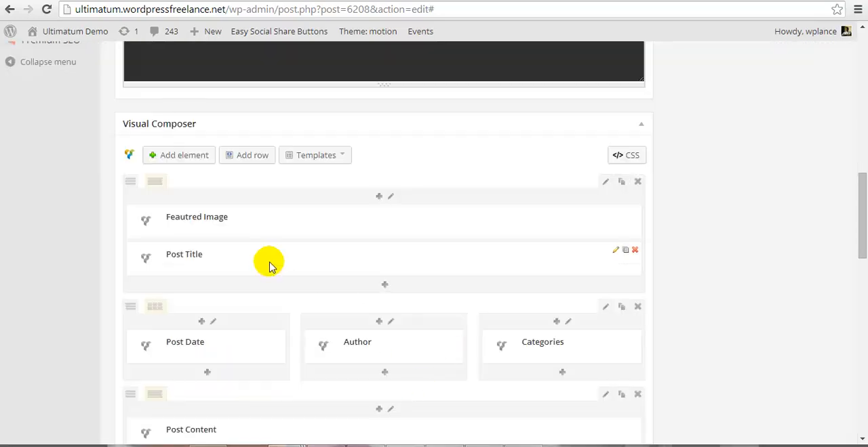
{"action": "scroll", "coordinate": [269, 266], "scroll_direction": "down", "scroll_amount": 1}
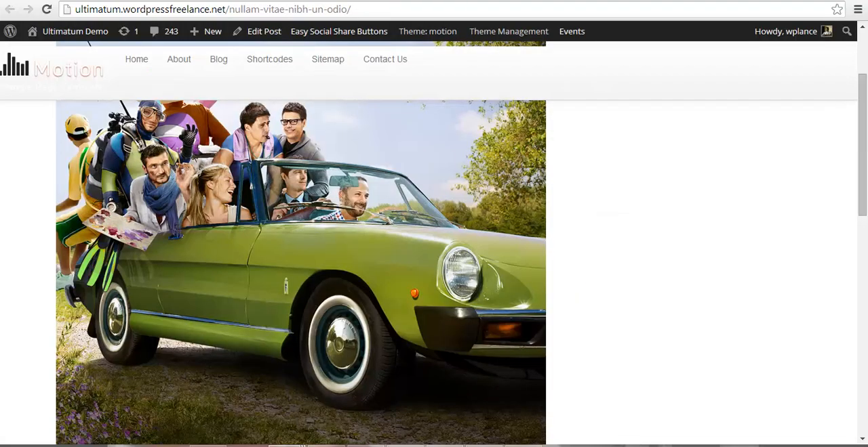
{"action": "scroll", "coordinate": [238, 362], "scroll_direction": "down", "scroll_amount": 5}
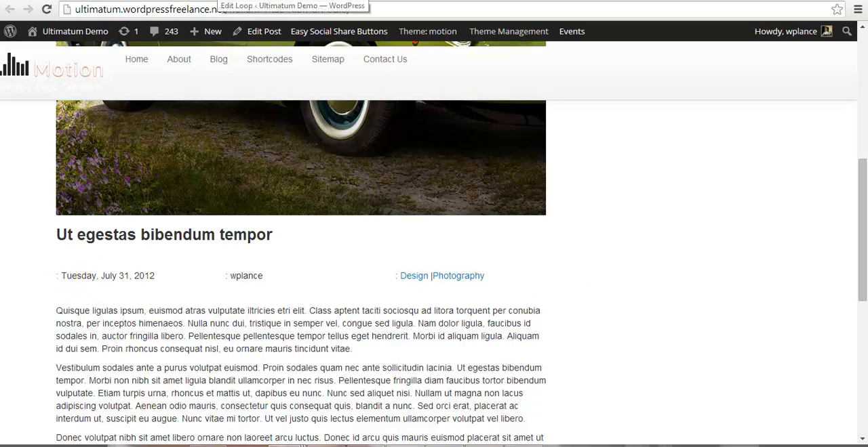
{"action": "left_click", "coordinate": [219, 0]}
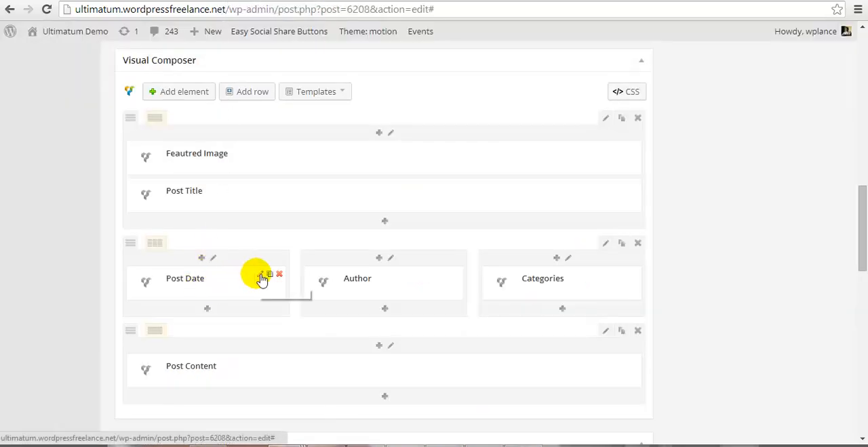
Step: Open the Post Date element's settings and compare its Date Format option with the date on the live post
{"action": "left_click", "coordinate": [259, 274]}
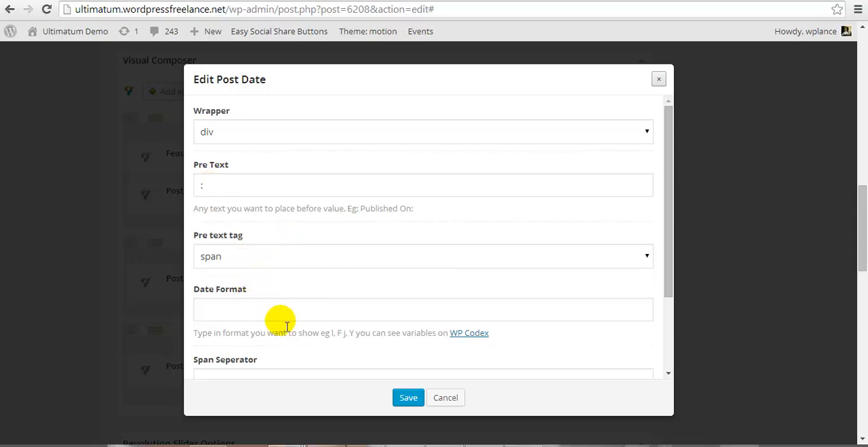
{"action": "left_click", "coordinate": [259, 311]}
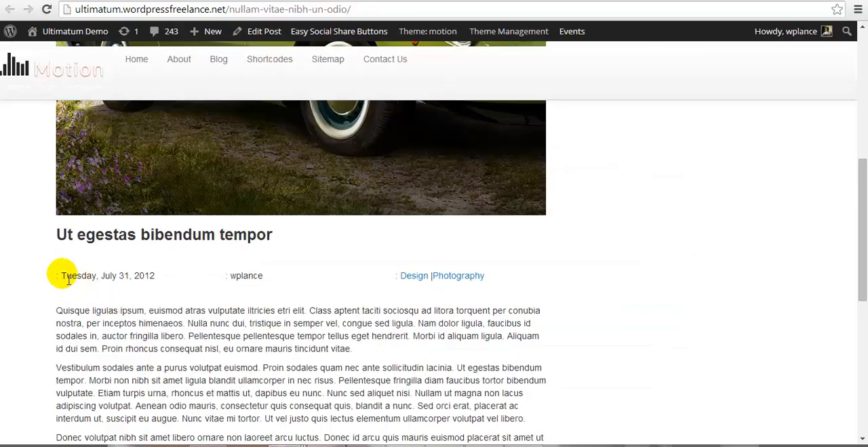
{"action": "left_click_drag", "start_coordinate": [61, 276], "coordinate": [160, 283]}
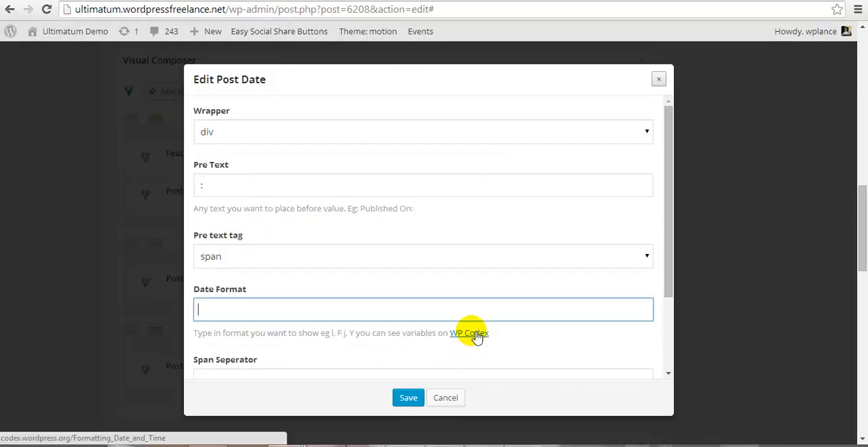
{"action": "right_click", "coordinate": [473, 333]}
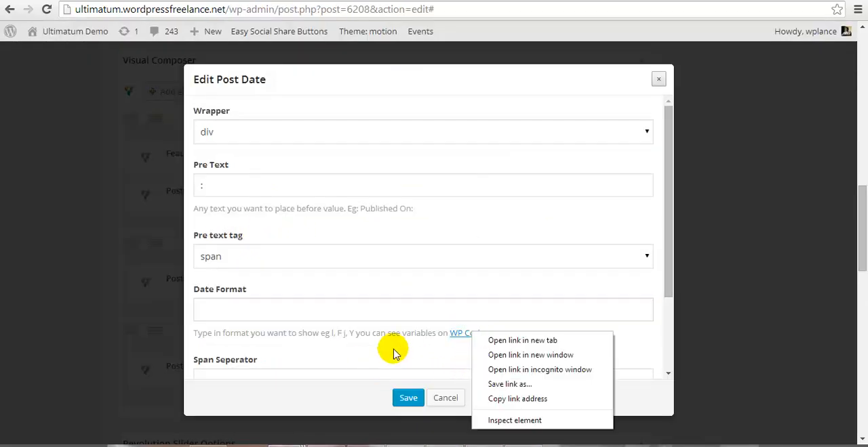
{"action": "left_click", "coordinate": [396, 343]}
{"action": "left_click", "coordinate": [265, 310]}
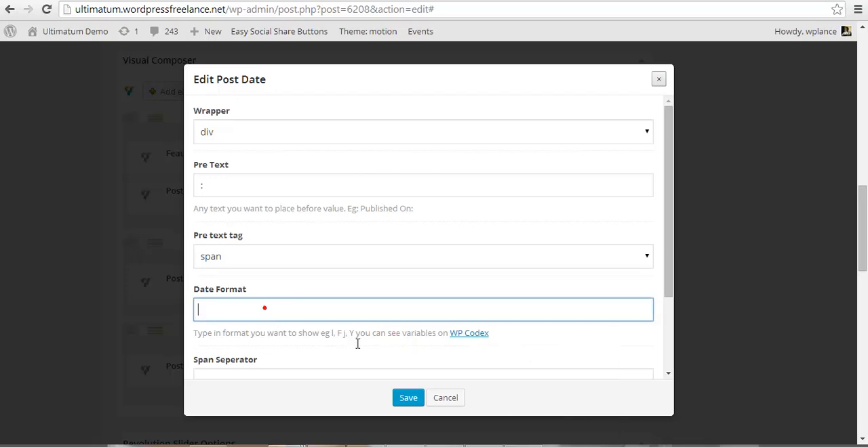
Step: Review the Post Date's span separator and wrapper class name post-Date, and save the element's settings
{"action": "scroll", "coordinate": [370, 348], "scroll_direction": "down", "scroll_amount": 1}
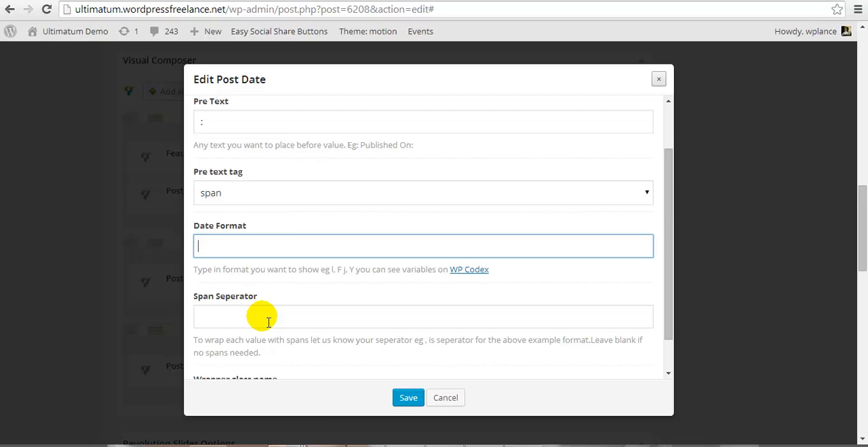
{"action": "scroll", "coordinate": [268, 323], "scroll_direction": "down", "scroll_amount": 1}
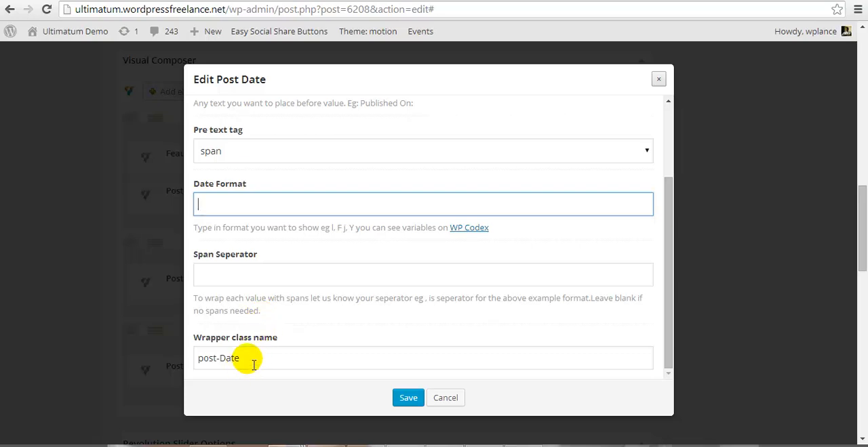
{"action": "left_click", "coordinate": [411, 398]}
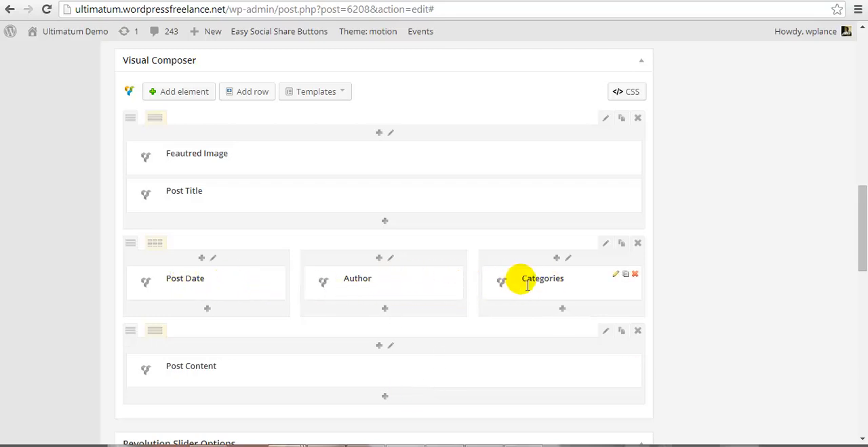
Step: Leave the loop editor for the Red Blush layouts list and open the Photography Single layout for editing
{"action": "scroll", "coordinate": [341, 387], "scroll_direction": "down", "scroll_amount": 1}
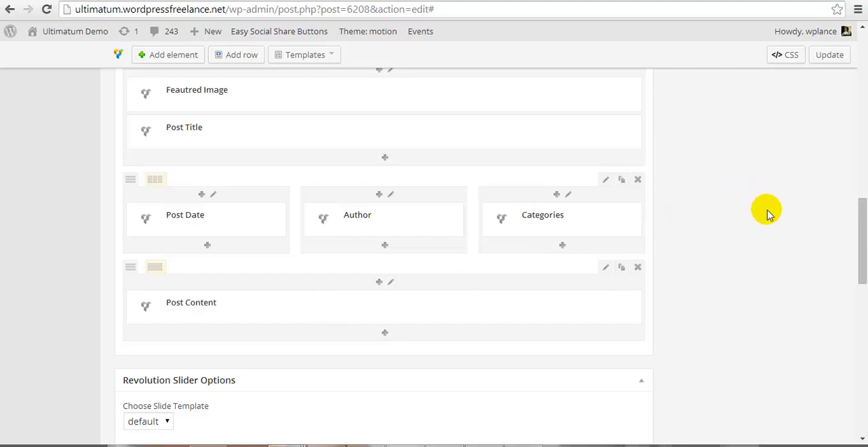
{"action": "scroll", "coordinate": [767, 211], "scroll_direction": "up", "scroll_amount": 5}
{"action": "scroll", "coordinate": [767, 213], "scroll_direction": "up", "scroll_amount": 2}
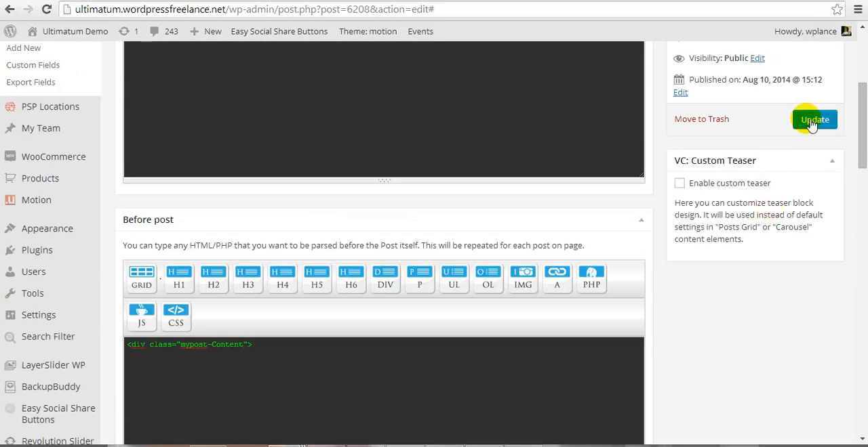
{"action": "scroll", "coordinate": [459, 256], "scroll_direction": "up", "scroll_amount": 3}
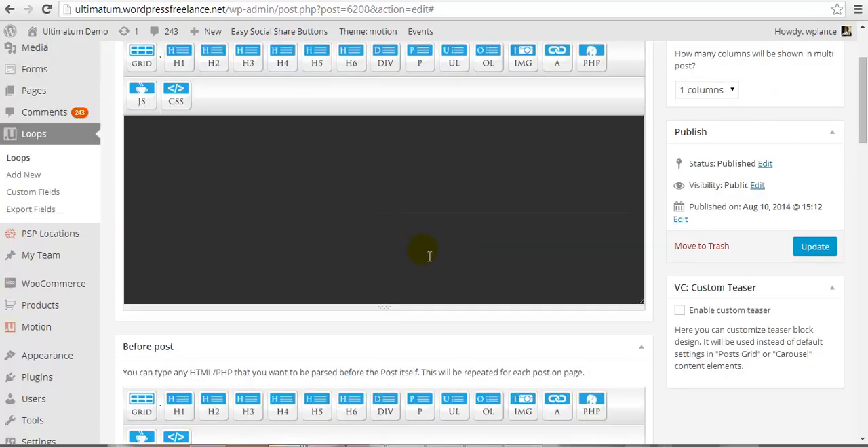
{"action": "scroll", "coordinate": [429, 256], "scroll_direction": "up", "scroll_amount": 2}
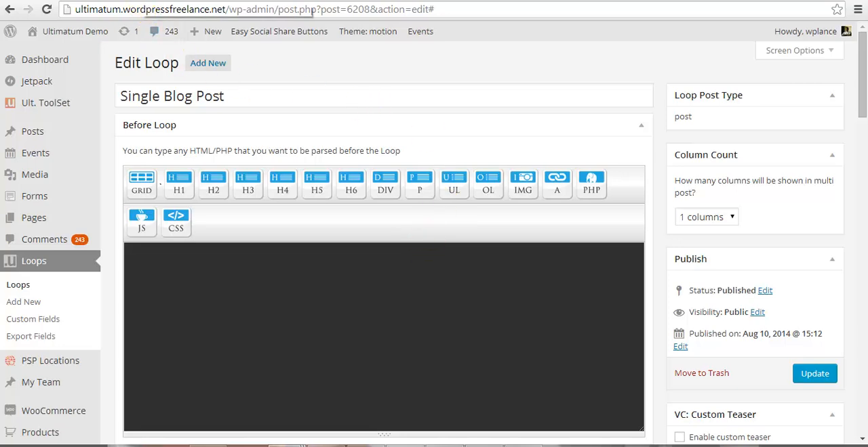
{"action": "left_click", "coordinate": [153, 1]}
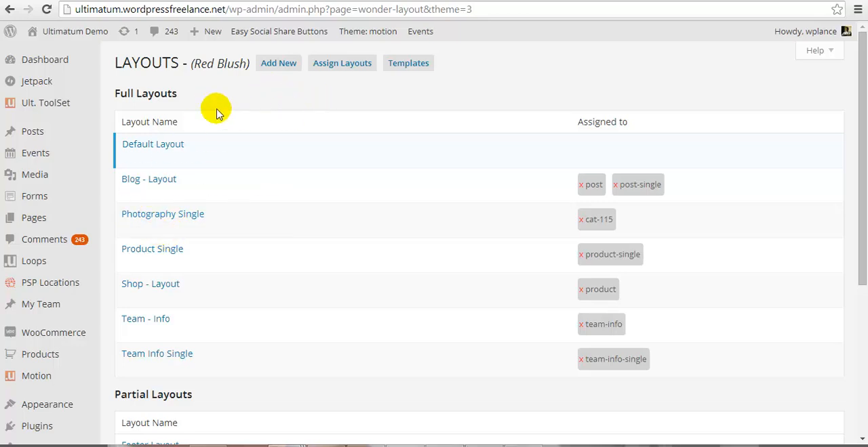
{"action": "mouse_move", "coordinate": [305, 294]}
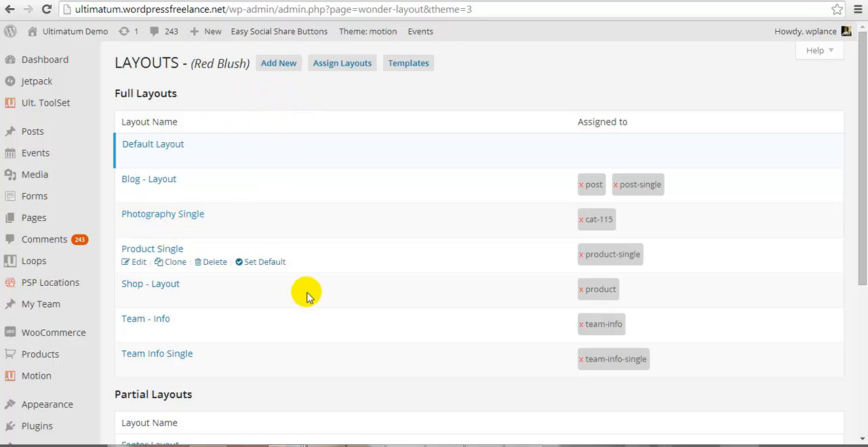
{"action": "mouse_move", "coordinate": [187, 217]}
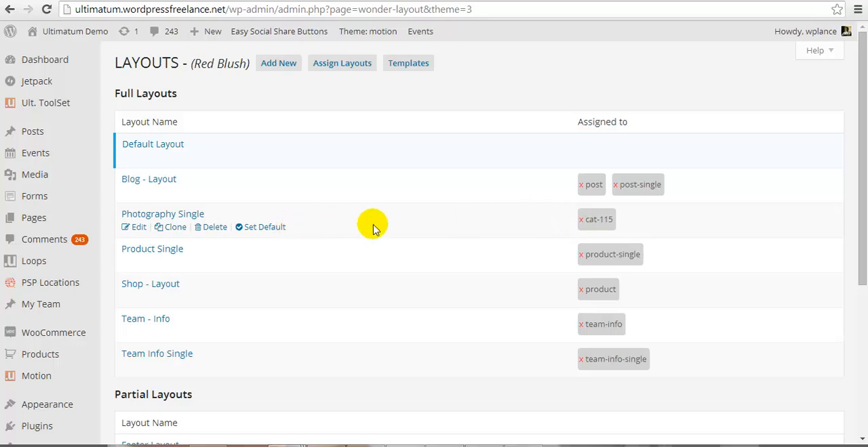
{"action": "left_click", "coordinate": [138, 229]}
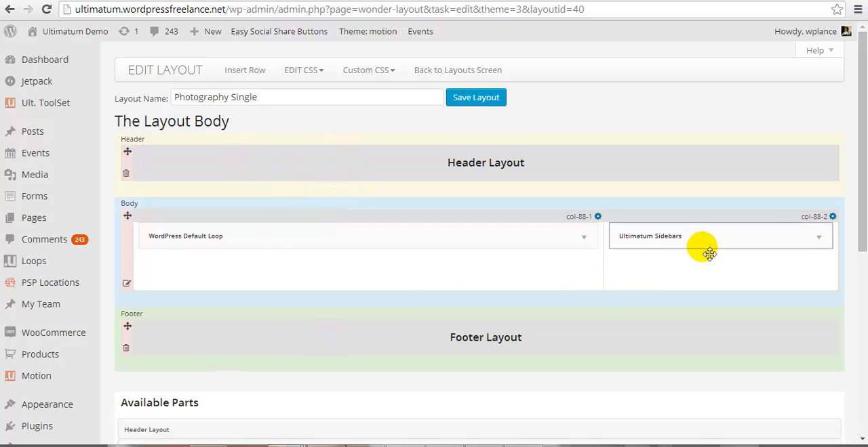
Step: Open the WordPress Default Loop settings in the layout body and choose Single Blog Post as the single post layout
{"action": "left_click", "coordinate": [591, 243]}
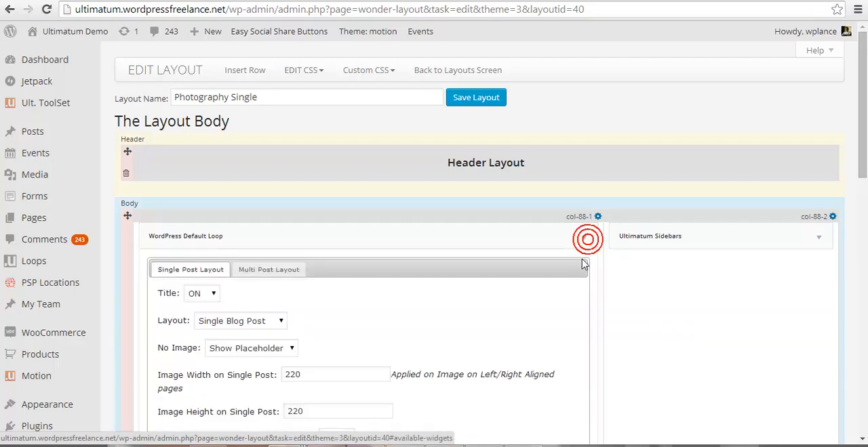
{"action": "scroll", "coordinate": [581, 266], "scroll_direction": "down", "scroll_amount": 2}
{"action": "scroll", "coordinate": [581, 265], "scroll_direction": "down", "scroll_amount": 1}
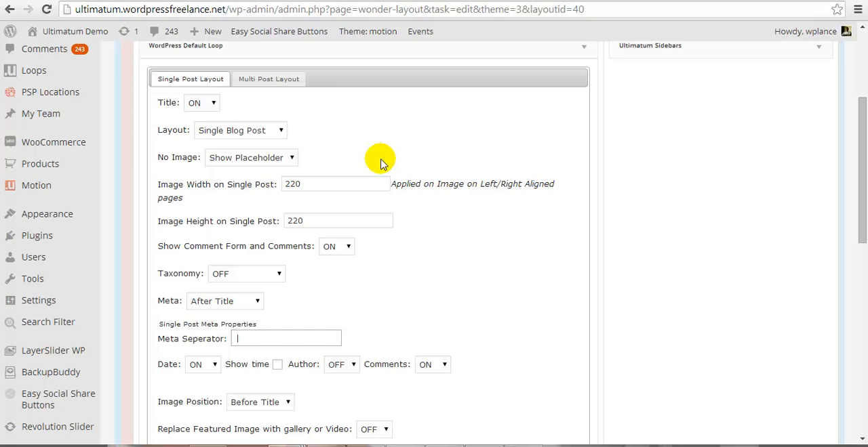
{"action": "left_click", "coordinate": [281, 131]}
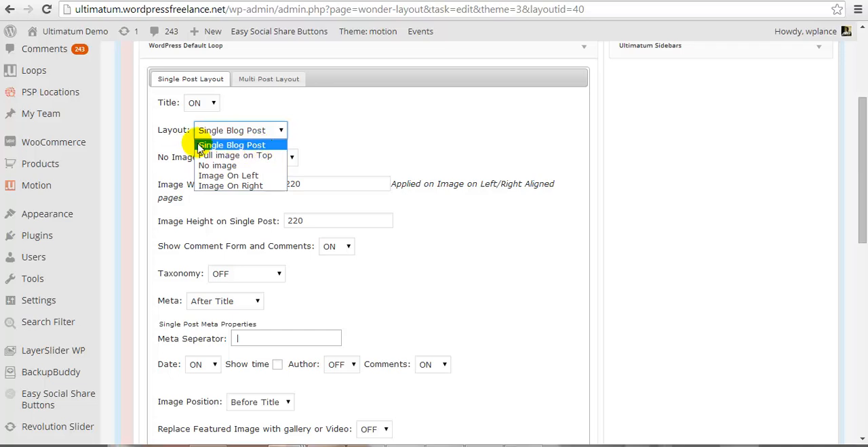
{"action": "left_click", "coordinate": [242, 145]}
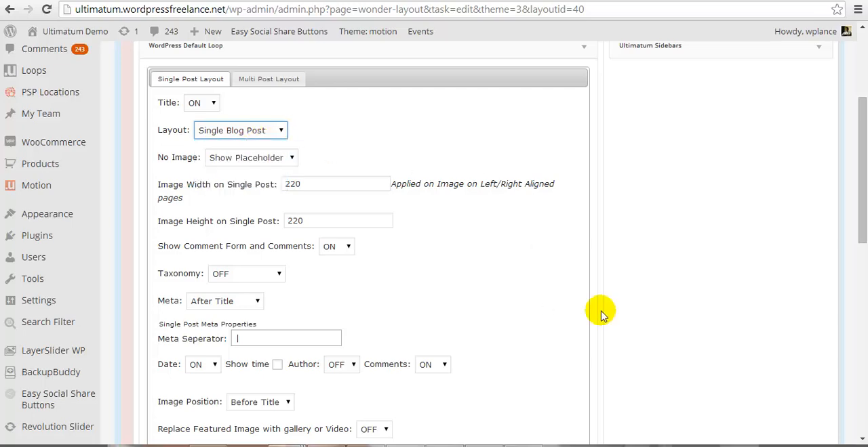
Step: Save and collapse the WordPress Default Loop settings, and go back to the layouts screen
{"action": "scroll", "coordinate": [601, 313], "scroll_direction": "down", "scroll_amount": 2}
{"action": "left_click", "coordinate": [573, 342]}
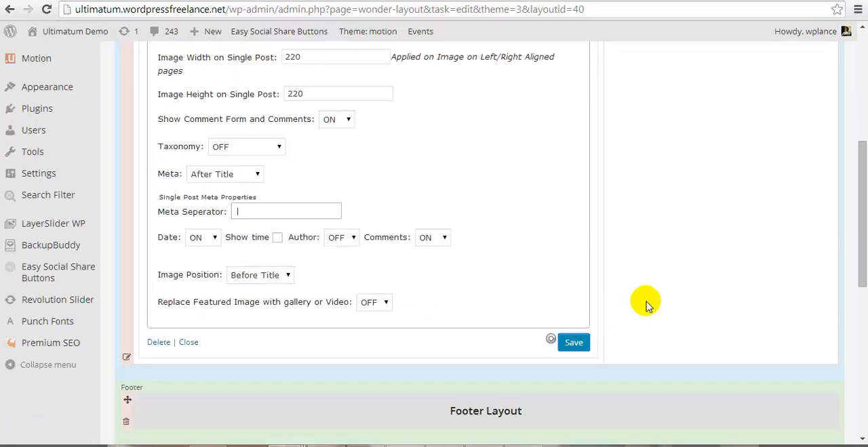
{"action": "scroll", "coordinate": [645, 305], "scroll_direction": "up", "scroll_amount": 2}
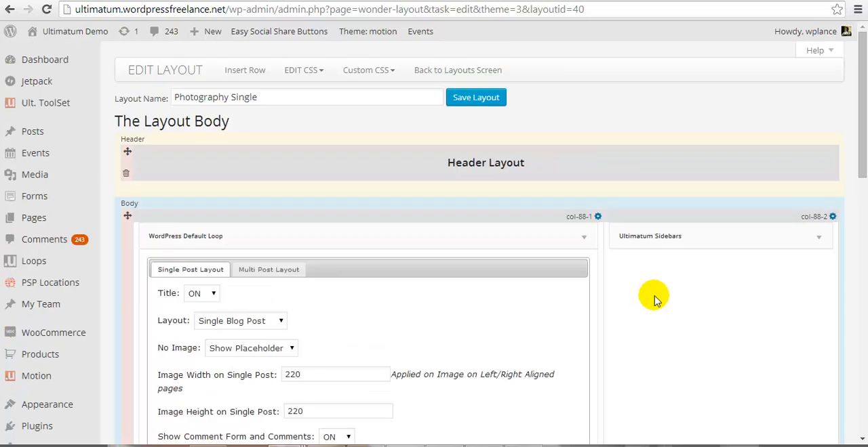
{"action": "left_click", "coordinate": [584, 239]}
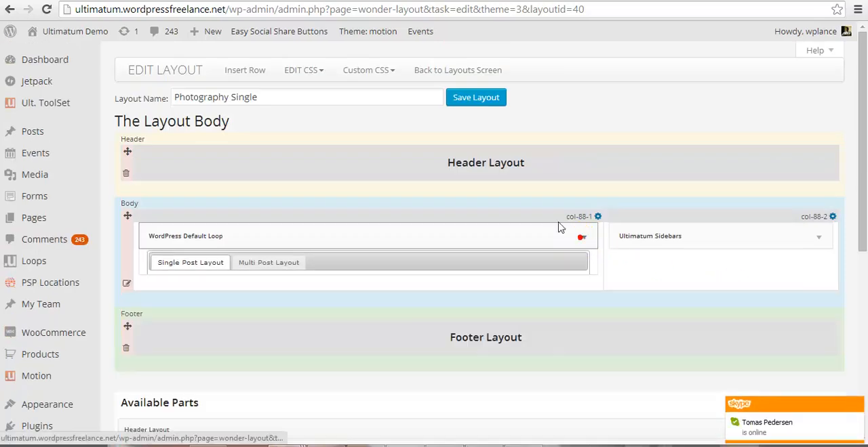
{"action": "left_click", "coordinate": [463, 72]}
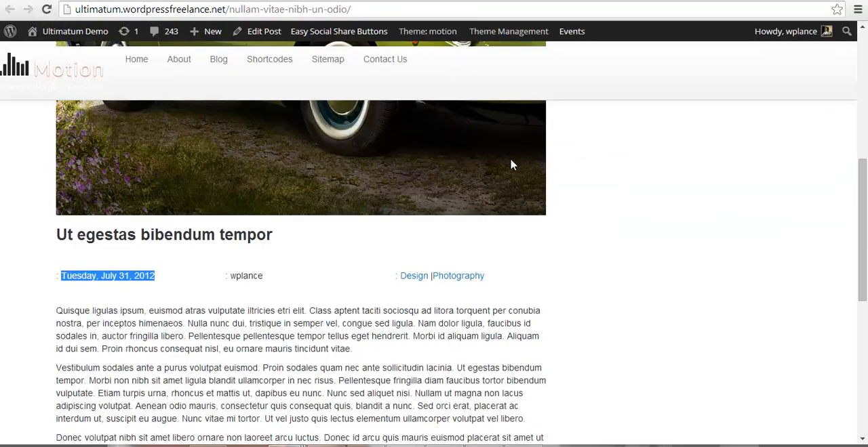
Step: Look over the live single post's featured image, title and meta row in the browser
{"action": "scroll", "coordinate": [576, 265], "scroll_direction": "up", "scroll_amount": 6}
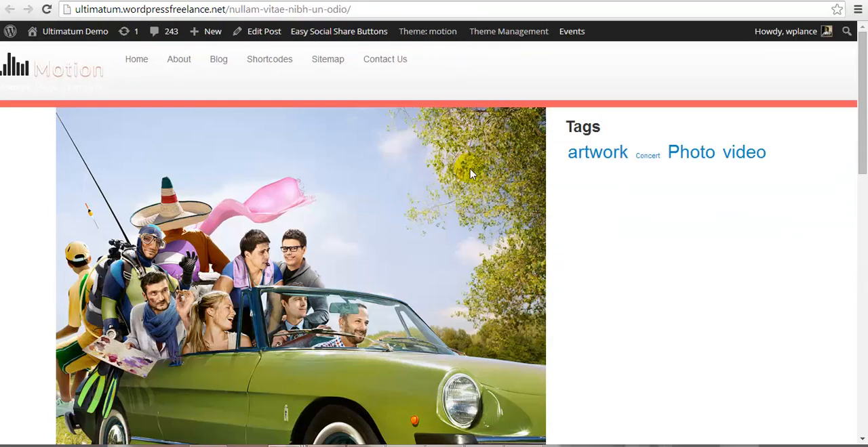
{"action": "scroll", "coordinate": [310, 274], "scroll_direction": "down", "scroll_amount": 5}
{"action": "scroll", "coordinate": [312, 271], "scroll_direction": "up", "scroll_amount": 5}
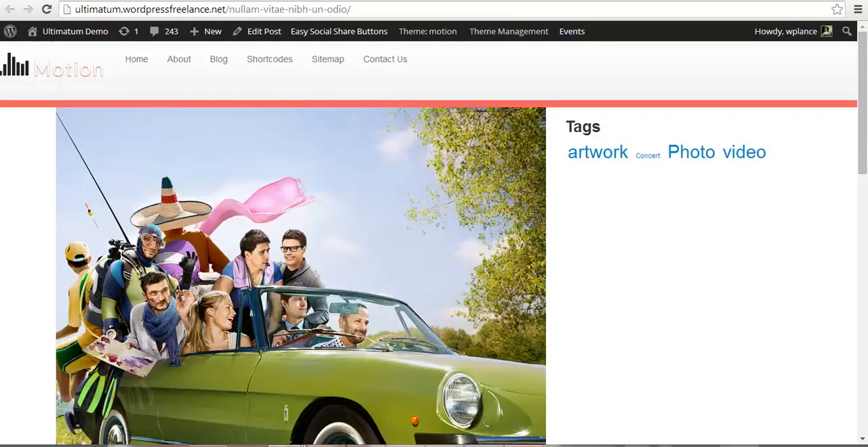
Step: In the code editor, move the closing */ from the end of style.css to after "Simple Experiment for Wonder Loop" on line 130, and save
{"action": "left_click", "coordinate": [524, 446]}
{"action": "left_click", "coordinate": [524, 446]}
{"action": "left_click", "coordinate": [444, 446]}
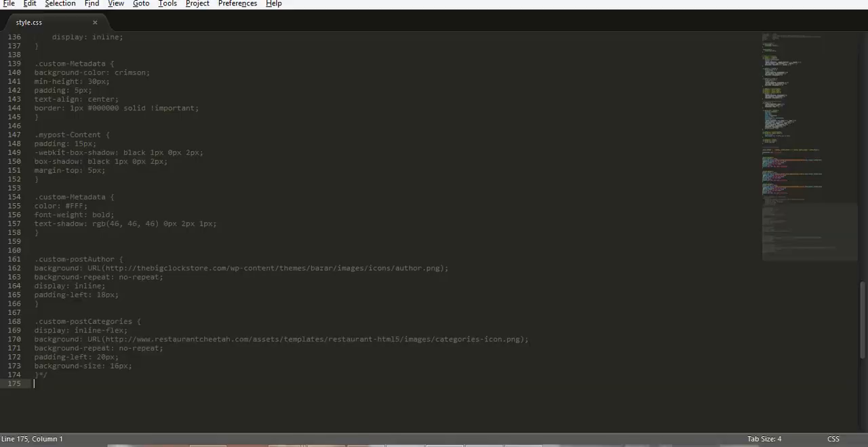
{"action": "left_click_drag", "start_coordinate": [39, 376], "coordinate": [57, 378]}
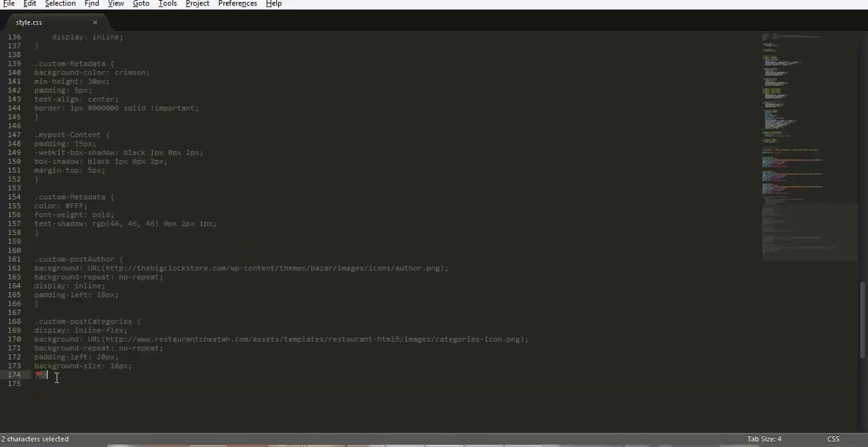
{"action": "key", "text": "ctrl+x"}
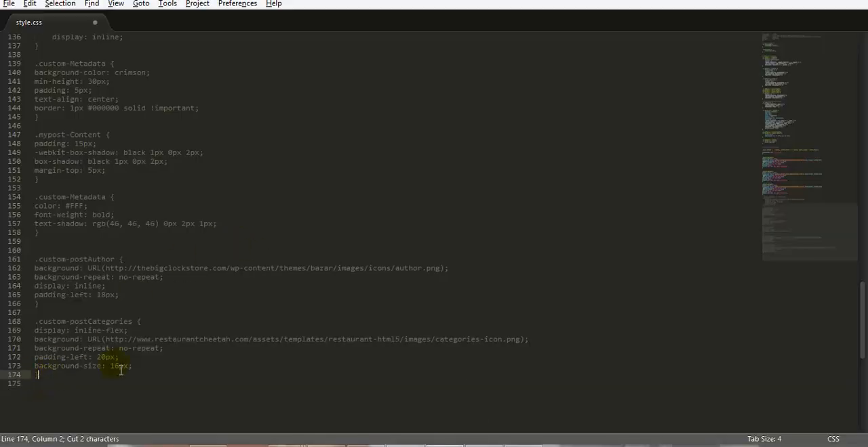
{"action": "scroll", "coordinate": [176, 343], "scroll_direction": "up", "scroll_amount": 5}
{"action": "scroll", "coordinate": [204, 271], "scroll_direction": "up", "scroll_amount": 3}
{"action": "left_click", "coordinate": [226, 199]}
{"action": "key", "text": "ctrl+v"}
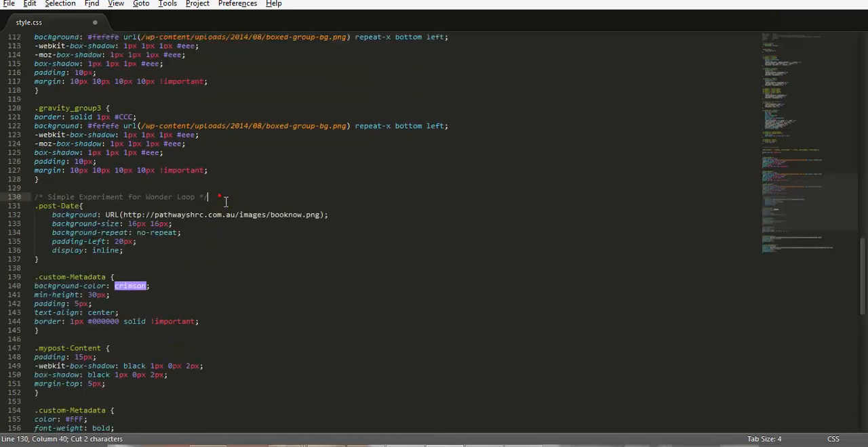
{"action": "left_click", "coordinate": [219, 196]}
{"action": "key", "text": "ctrl+s"}
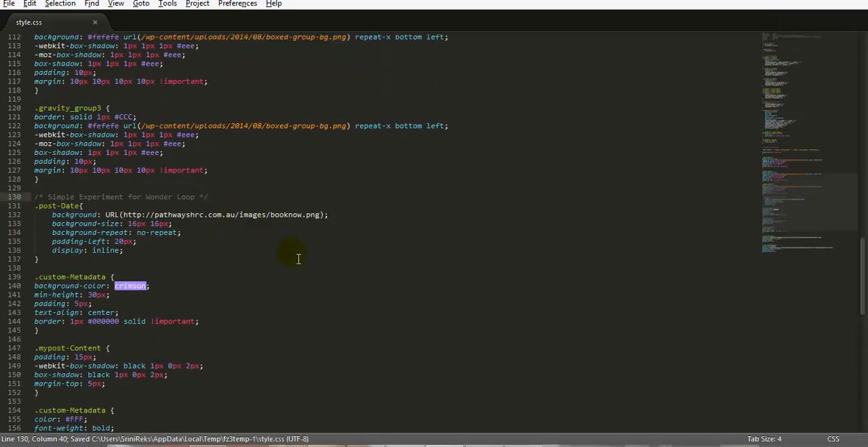
Step: Review the .post-Date rule against the date on the live post, and look at the .custom-Metadata rule in style.css
{"action": "left_click_drag", "start_coordinate": [27, 206], "coordinate": [112, 262]}
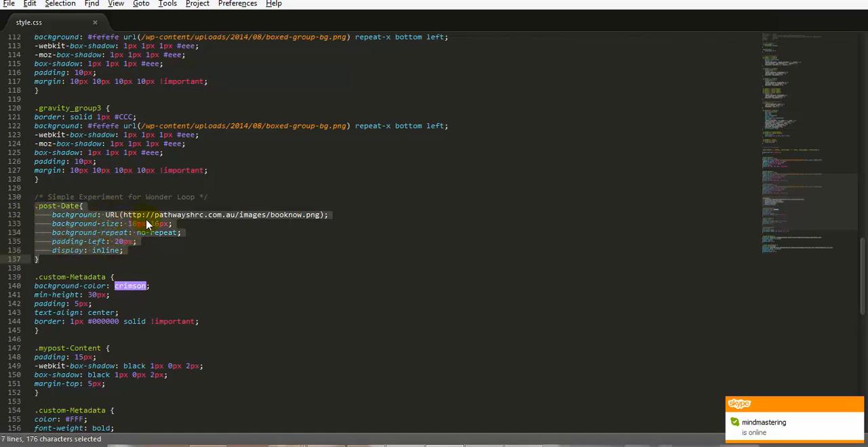
{"action": "key", "text": "alt+Tab"}
{"action": "scroll", "coordinate": [295, 232], "scroll_direction": "down", "scroll_amount": 5}
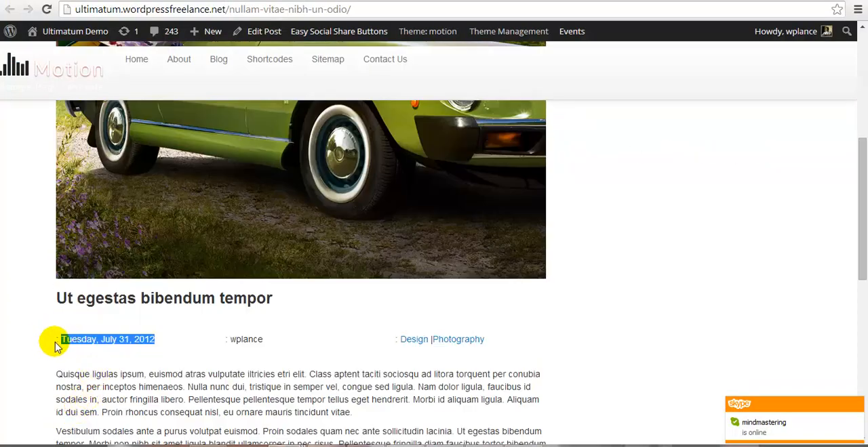
{"action": "key", "text": "alt+Tab"}
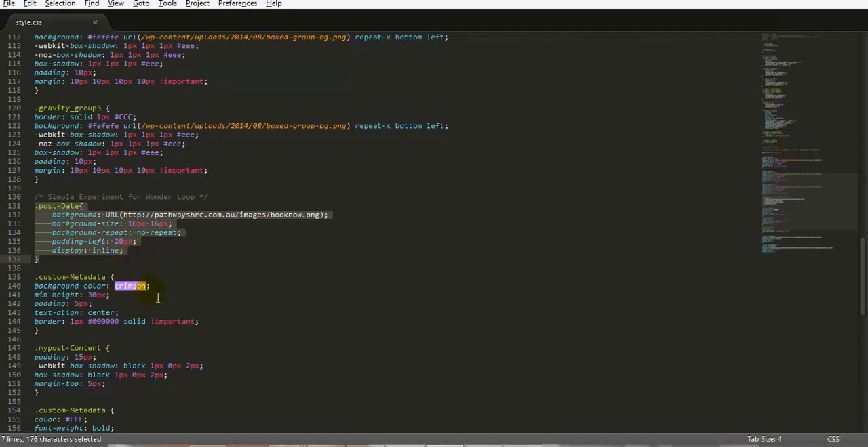
{"action": "scroll", "coordinate": [159, 300], "scroll_direction": "down", "scroll_amount": 2}
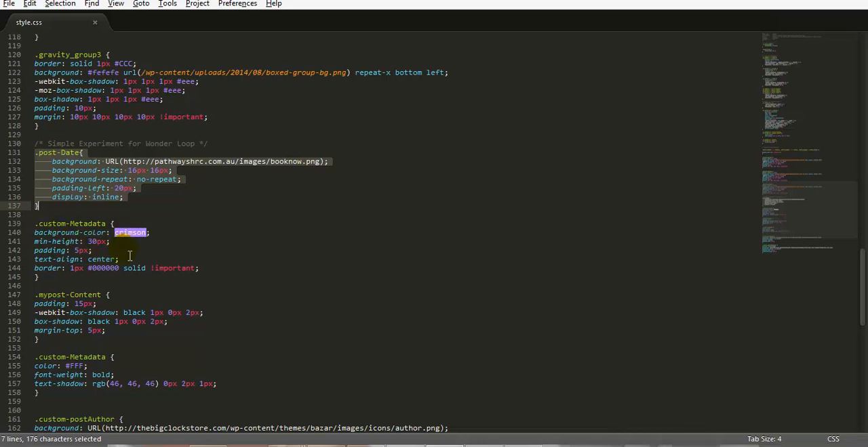
Step: In the browser's Edit Loop page, open the settings of the Post Date, Author and Categories row and check its extra class name custom-Metadata
{"action": "key", "text": "alt+Tab"}
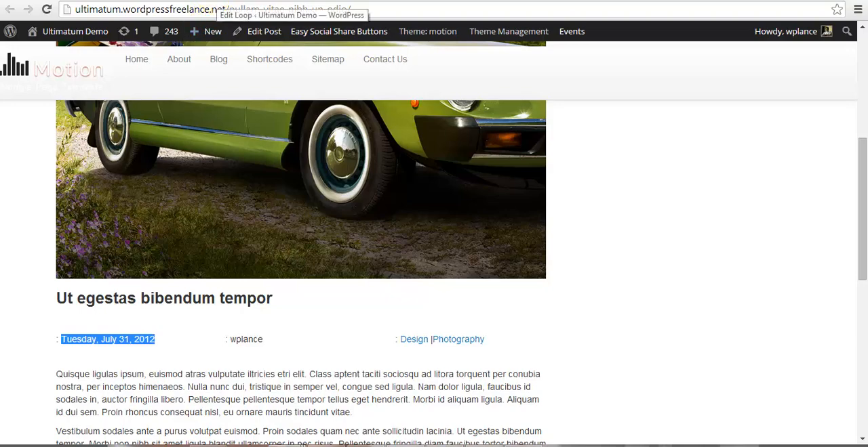
{"action": "left_click", "coordinate": [213, 2]}
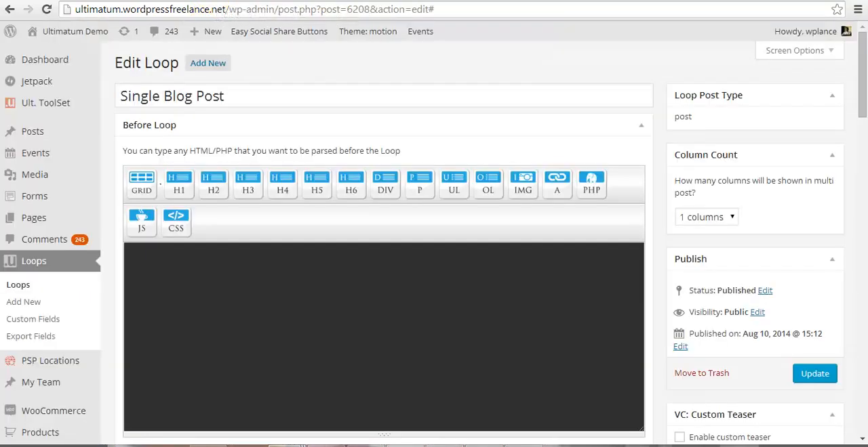
{"action": "scroll", "coordinate": [315, 387], "scroll_direction": "down", "scroll_amount": 6}
{"action": "scroll", "coordinate": [315, 387], "scroll_direction": "down", "scroll_amount": 4}
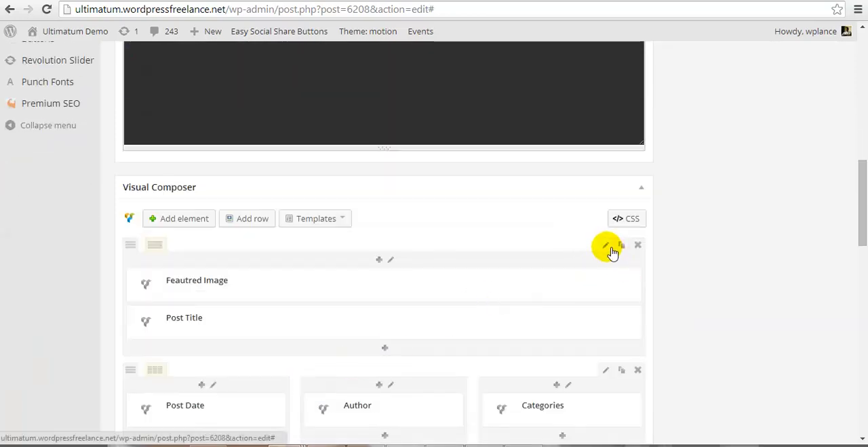
{"action": "scroll", "coordinate": [572, 319], "scroll_direction": "down", "scroll_amount": 1}
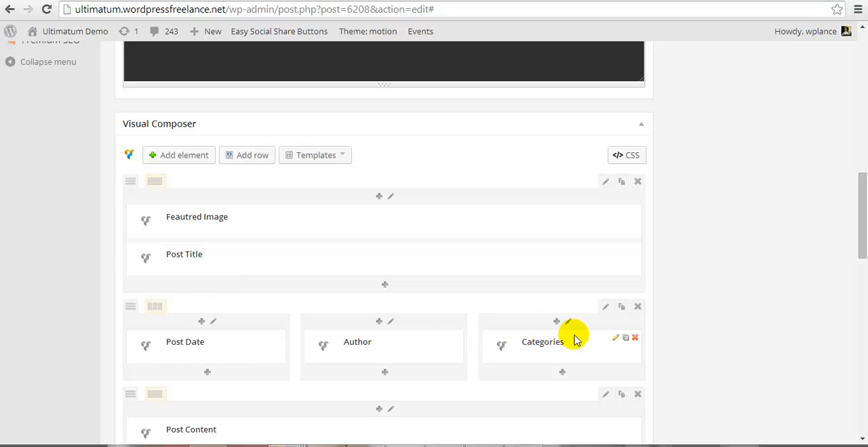
{"action": "left_click", "coordinate": [606, 307]}
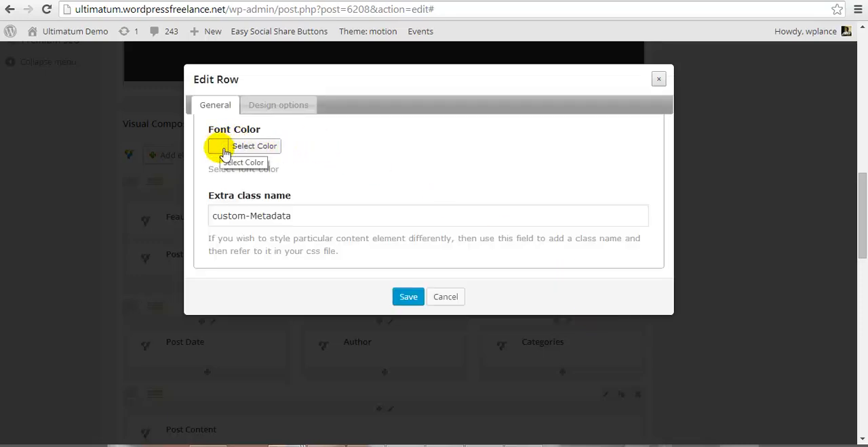
{"action": "left_click_drag", "start_coordinate": [306, 217], "coordinate": [208, 221]}
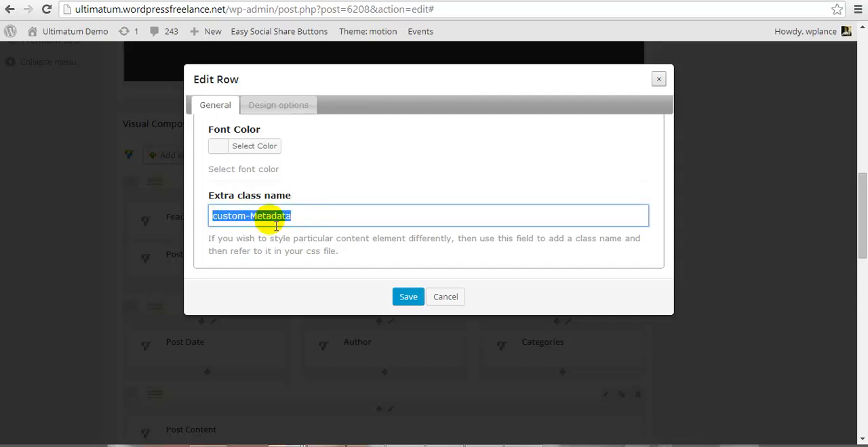
Step: Clear the border color in the metadata row's design options, save the row and update the Single Blog Post loop
{"action": "left_click", "coordinate": [299, 107]}
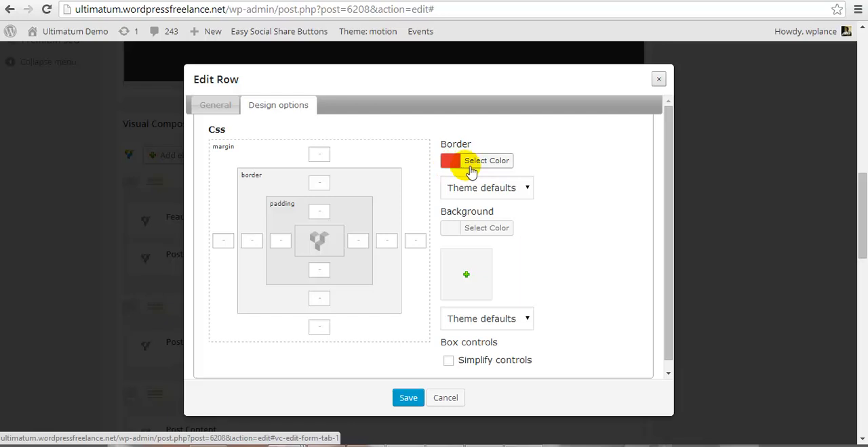
{"action": "left_click", "coordinate": [457, 168]}
{"action": "left_click", "coordinate": [558, 180]}
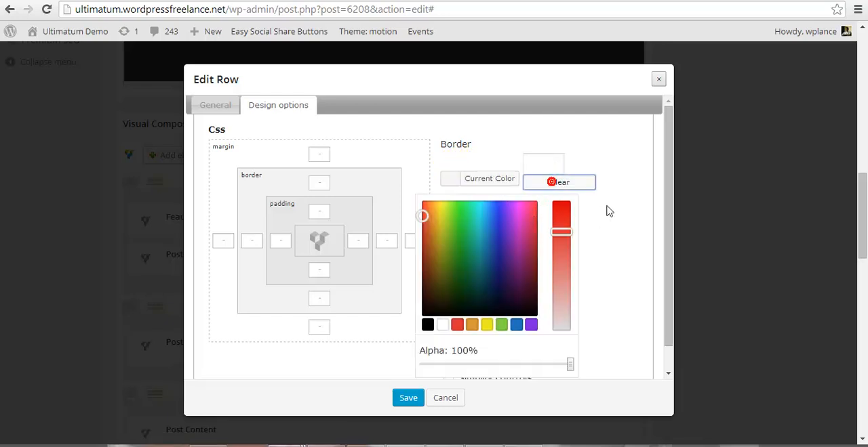
{"action": "left_click", "coordinate": [449, 164]}
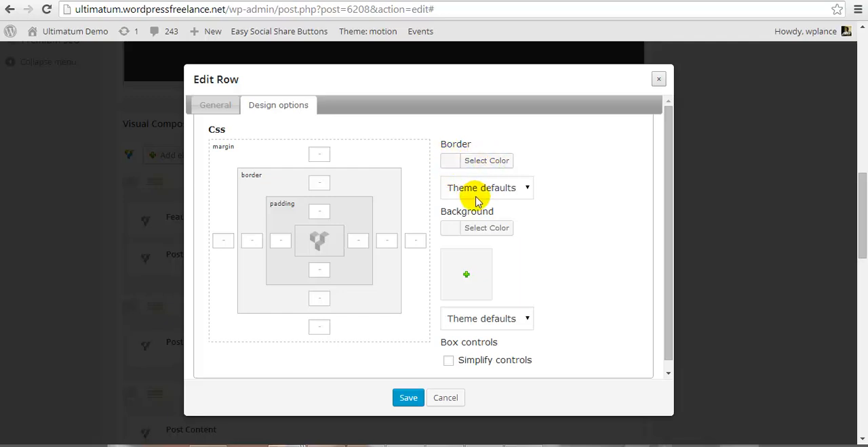
{"action": "left_click", "coordinate": [409, 400]}
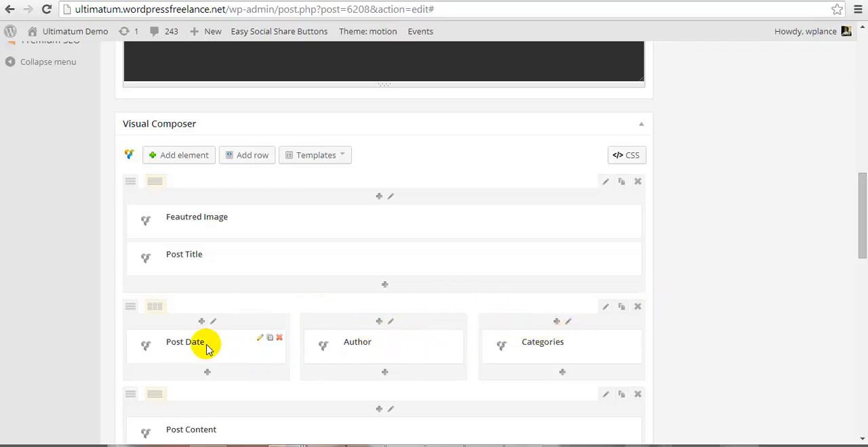
{"action": "scroll", "coordinate": [745, 265], "scroll_direction": "up", "scroll_amount": 8}
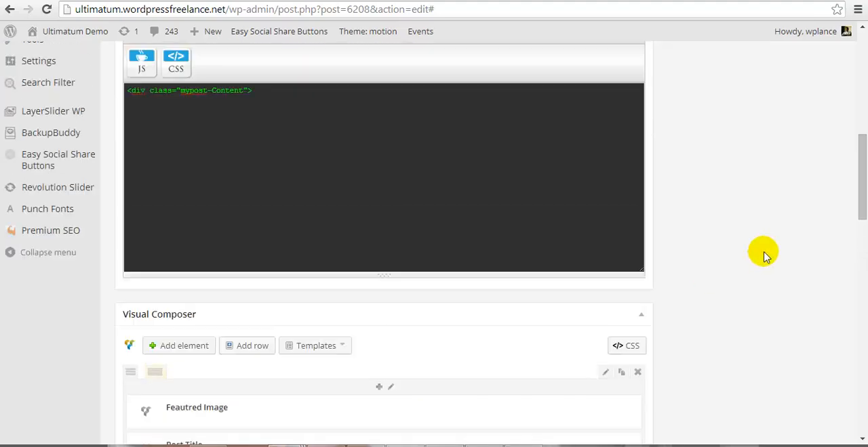
{"action": "left_click", "coordinate": [819, 119]}
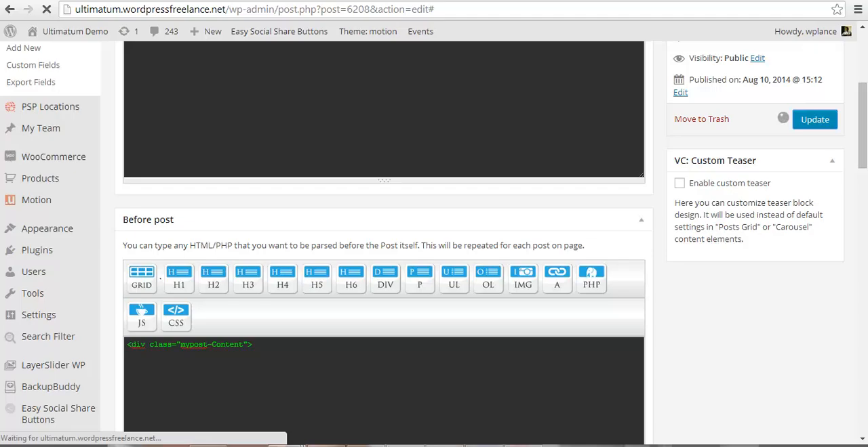
Step: Review the .custom-Metadata and .mypost-Content rules in style.css and return to the live post in the browser
{"action": "left_click", "coordinate": [405, 446]}
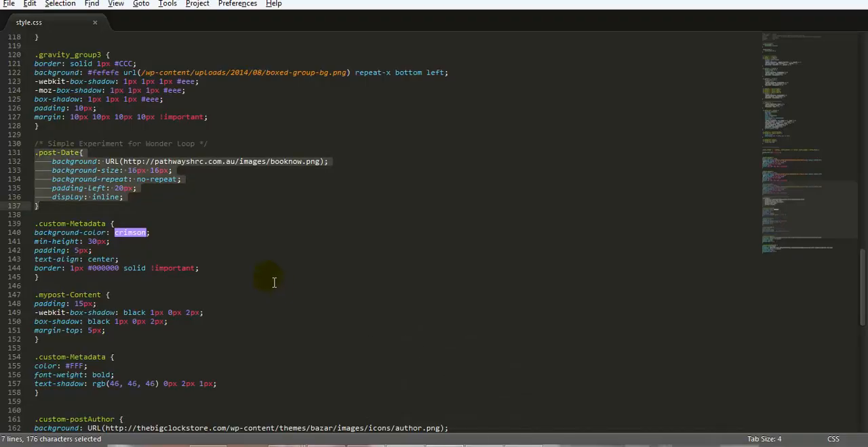
{"action": "scroll", "coordinate": [219, 246], "scroll_direction": "down", "scroll_amount": 2}
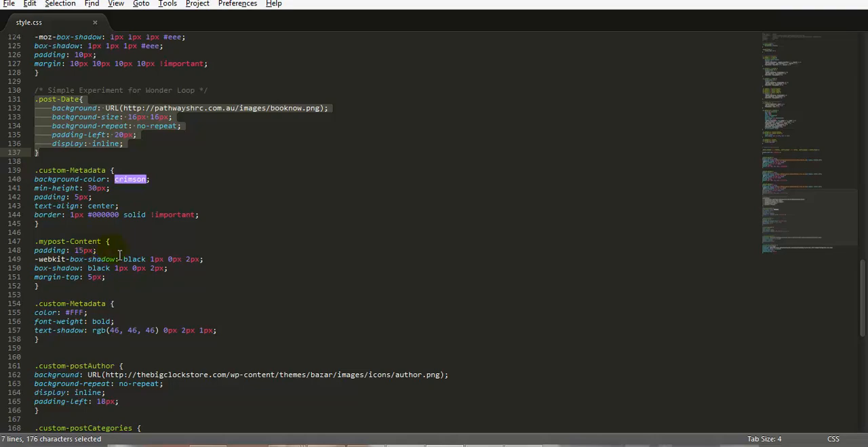
{"action": "key", "text": "alt+Tab"}
{"action": "left_click", "coordinate": [176, 258]}
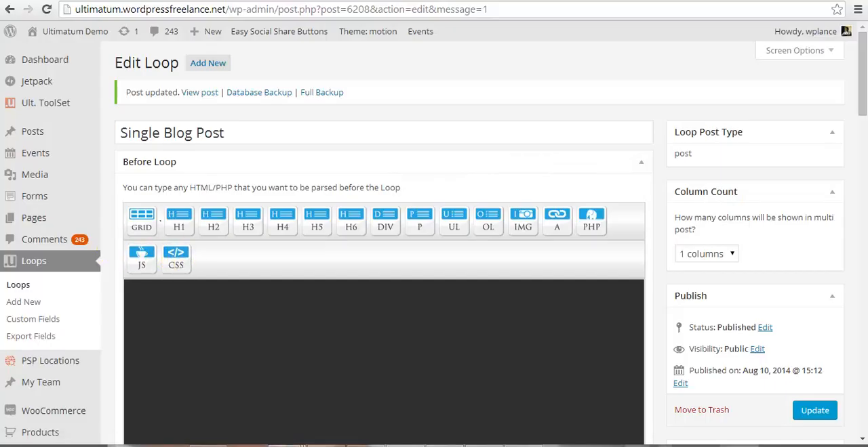
{"action": "left_click", "coordinate": [220, 1]}
{"action": "scroll", "coordinate": [244, 322], "scroll_direction": "up", "scroll_amount": 5}
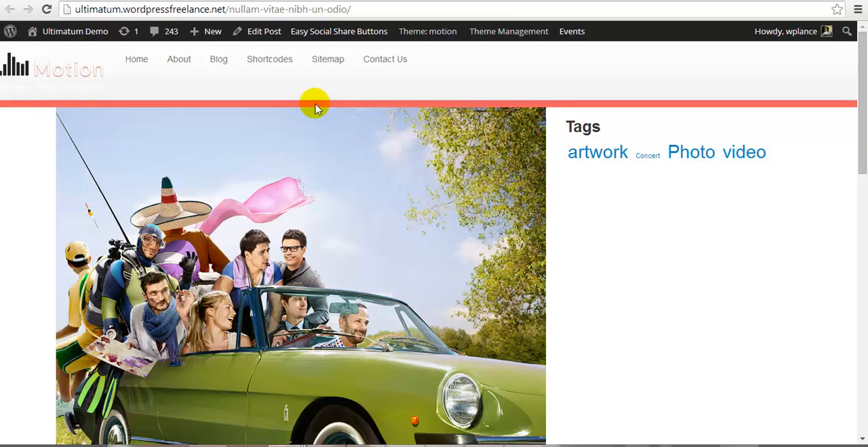
Step: Review the .mypost-Content, .custom-Metadata, .custom-postAuthor and .custom-postCategories rules in style.css against the live post's metadata row, returning to the post
{"action": "scroll", "coordinate": [496, 341], "scroll_direction": "down", "scroll_amount": 6}
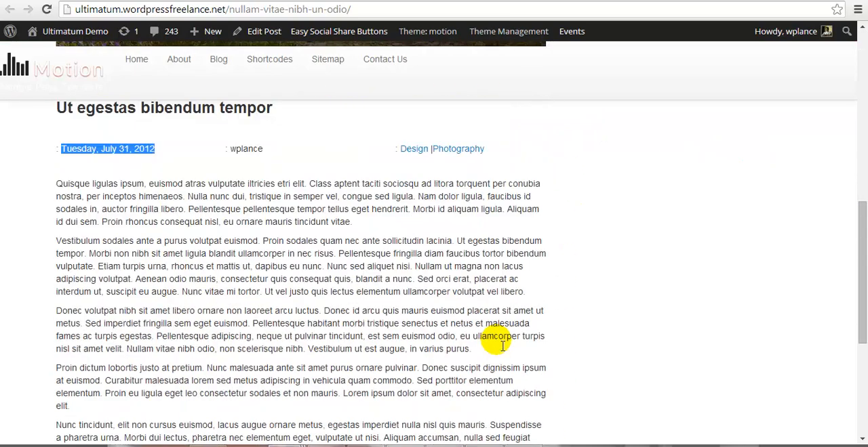
{"action": "key", "text": "alt+Tab"}
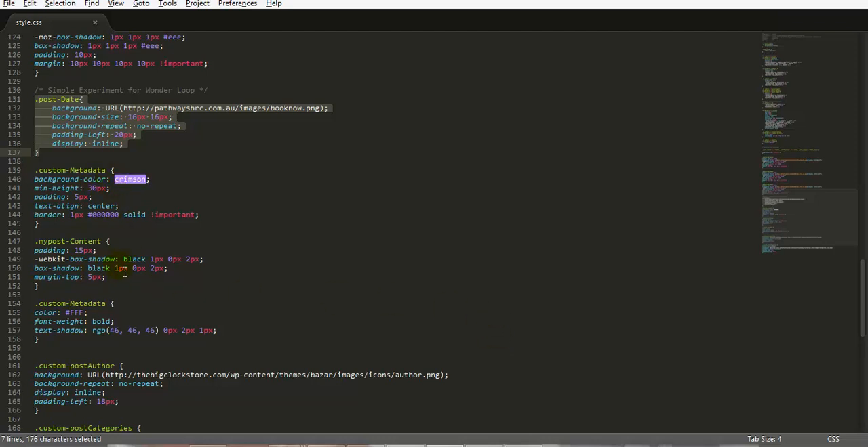
{"action": "scroll", "coordinate": [142, 302], "scroll_direction": "down", "scroll_amount": 2}
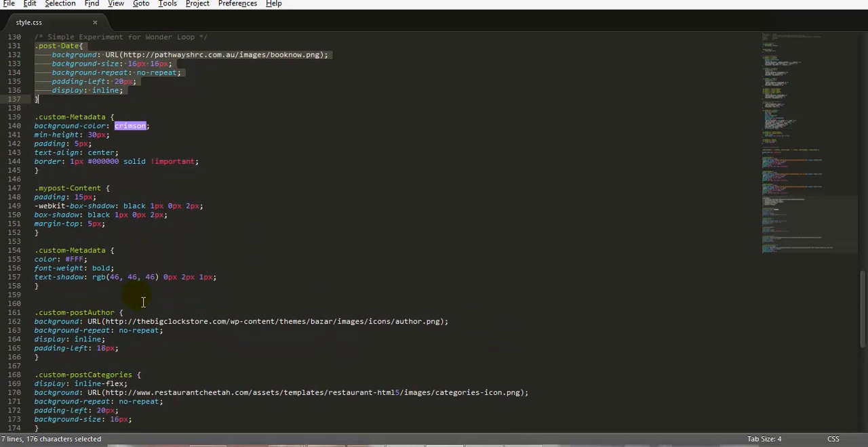
{"action": "scroll", "coordinate": [115, 312], "scroll_direction": "down", "scroll_amount": 1}
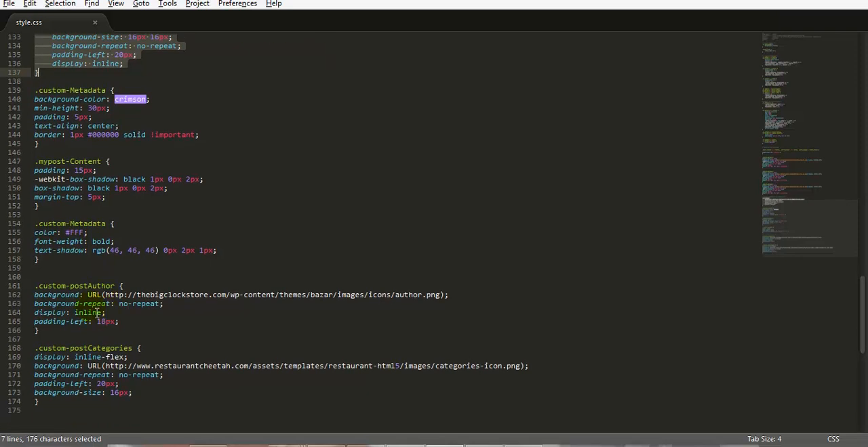
{"action": "scroll", "coordinate": [122, 339], "scroll_direction": "down", "scroll_amount": 1}
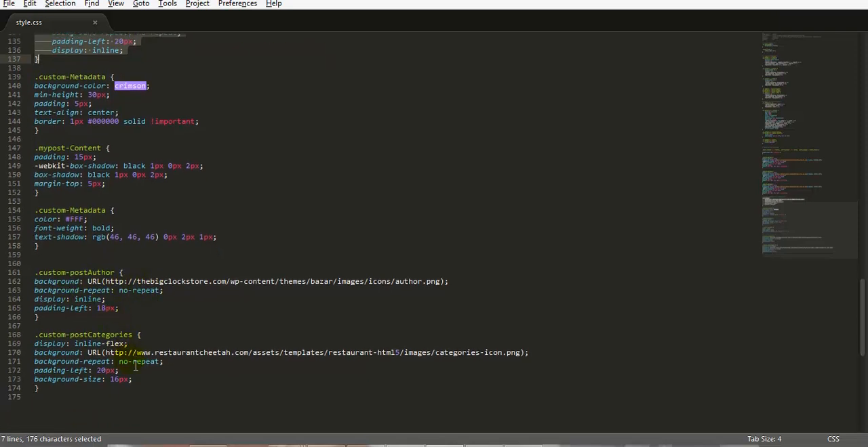
{"action": "key", "text": "alt+Tab"}
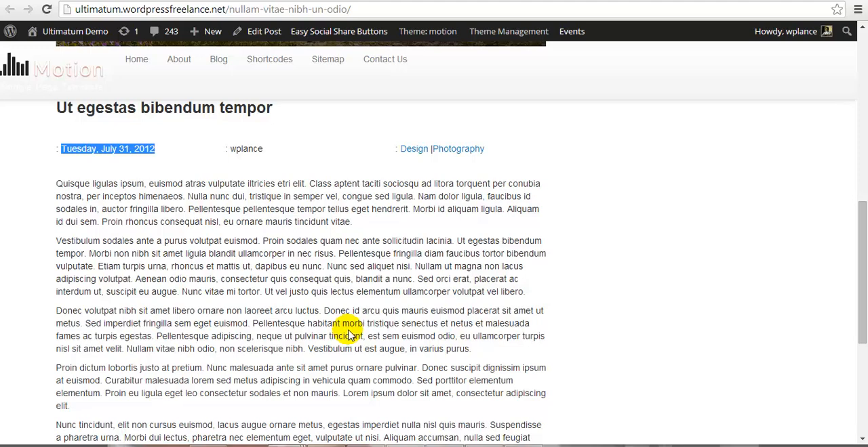
Step: Switch to the FTP client, upload the edited style.css to the remote motion theme folder, and reload the live post in the browser
{"action": "left_click", "coordinate": [46, 9]}
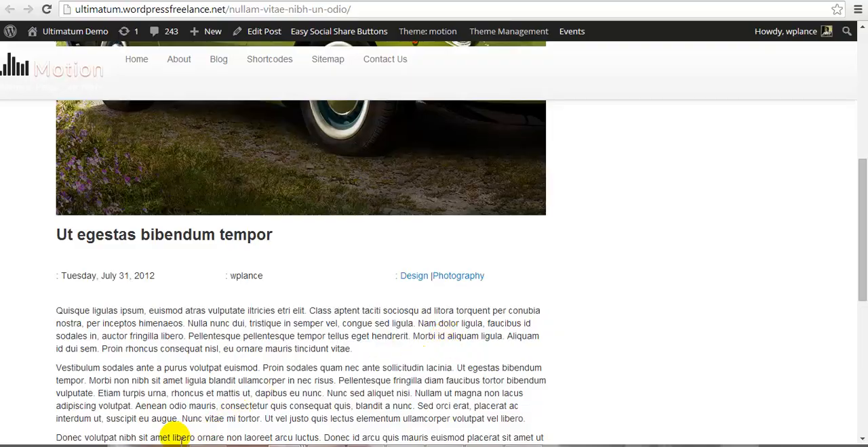
{"action": "left_click", "coordinate": [173, 445]}
{"action": "left_click", "coordinate": [453, 263]}
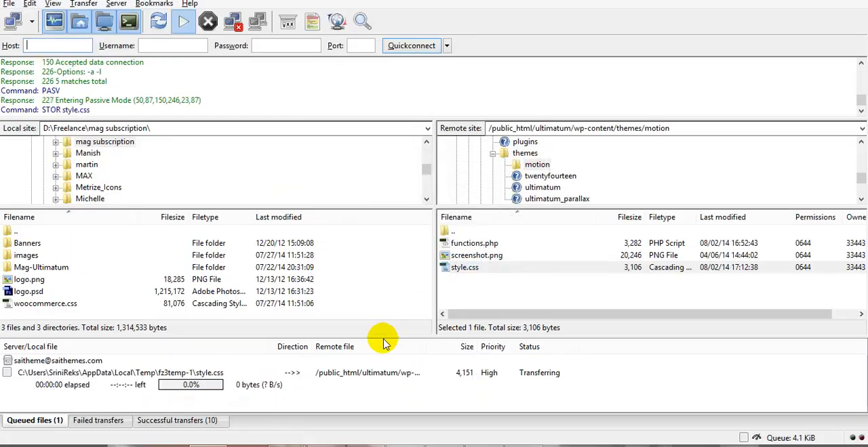
{"action": "key", "text": "alt+Tab"}
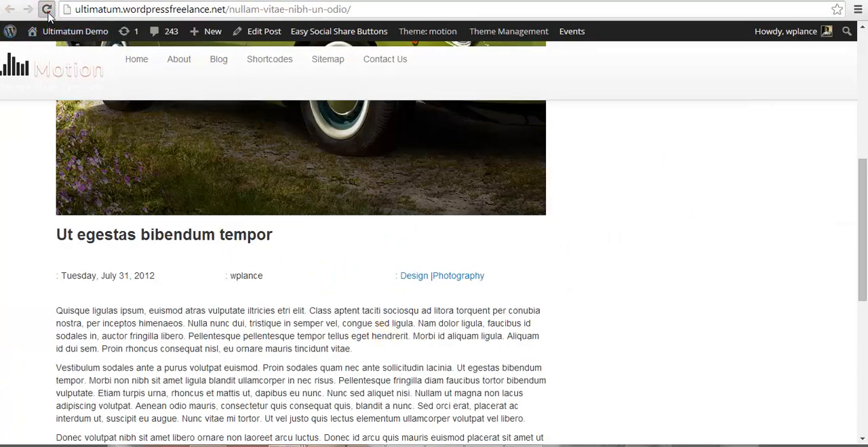
{"action": "left_click", "coordinate": [46, 10]}
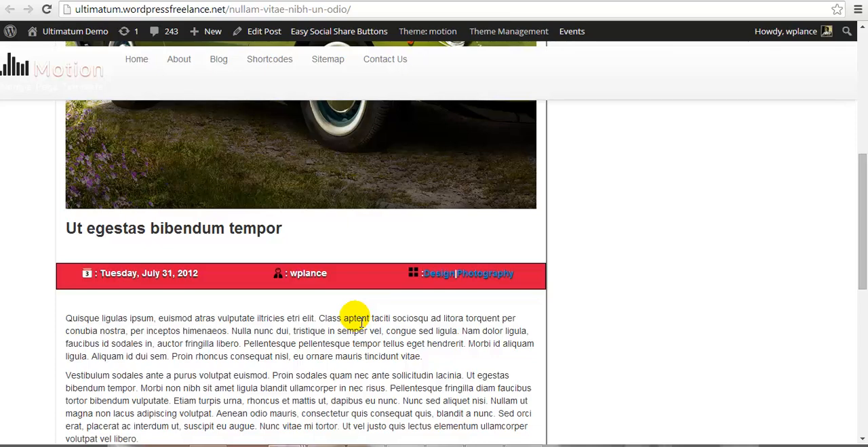
Step: Examine the reloaded post from top to bottom, checking the content box's styling and the date, author and categories row
{"action": "scroll", "coordinate": [359, 322], "scroll_direction": "up", "scroll_amount": 6}
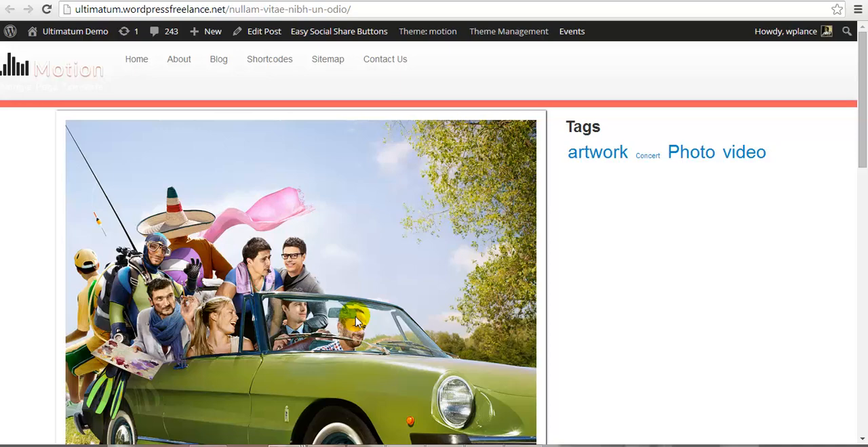
{"action": "scroll", "coordinate": [356, 322], "scroll_direction": "down", "scroll_amount": 4}
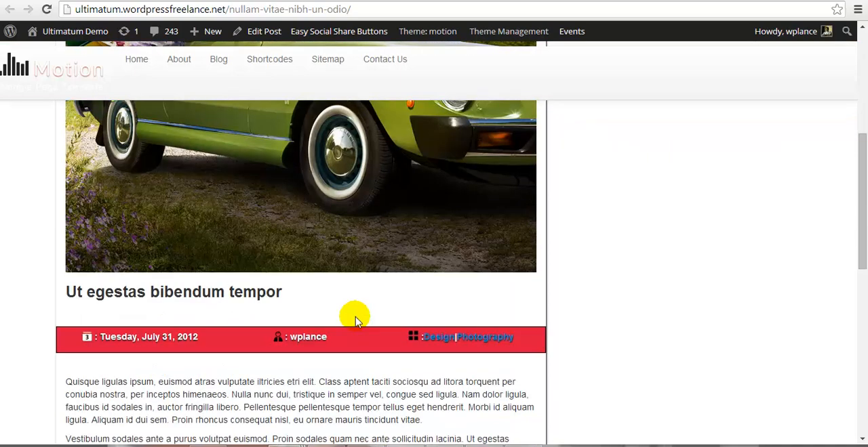
{"action": "scroll", "coordinate": [357, 320], "scroll_direction": "down", "scroll_amount": 5}
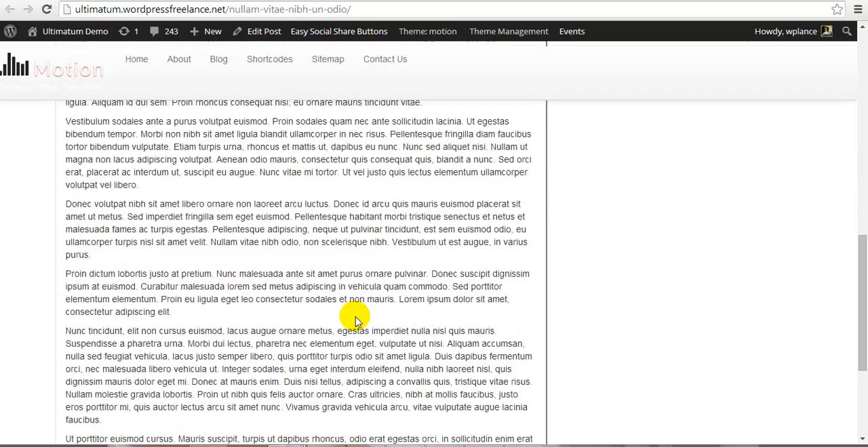
{"action": "scroll", "coordinate": [356, 320], "scroll_direction": "down", "scroll_amount": 2}
{"action": "scroll", "coordinate": [356, 320], "scroll_direction": "up", "scroll_amount": 3}
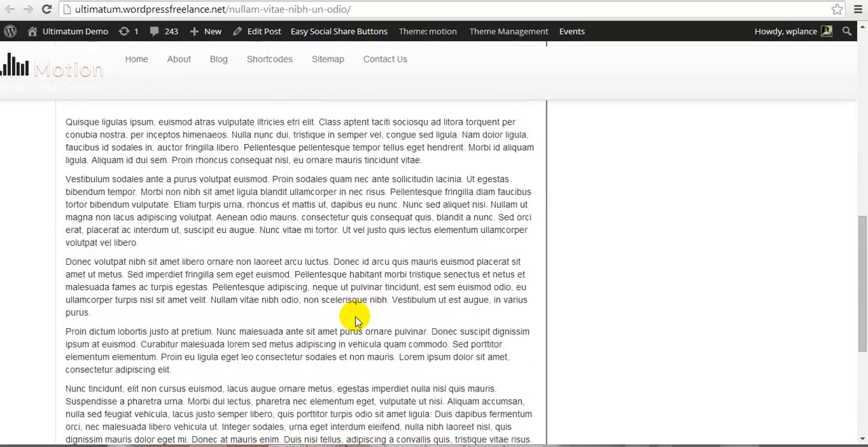
{"action": "scroll", "coordinate": [357, 320], "scroll_direction": "up", "scroll_amount": 8}
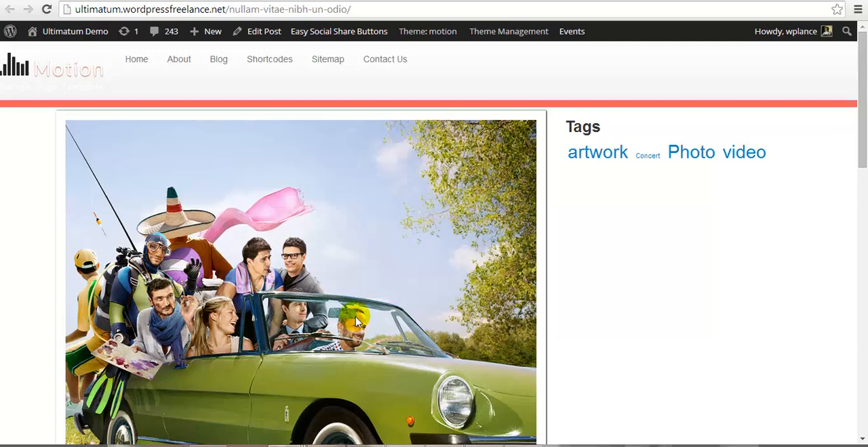
{"action": "scroll", "coordinate": [357, 322], "scroll_direction": "down", "scroll_amount": 1}
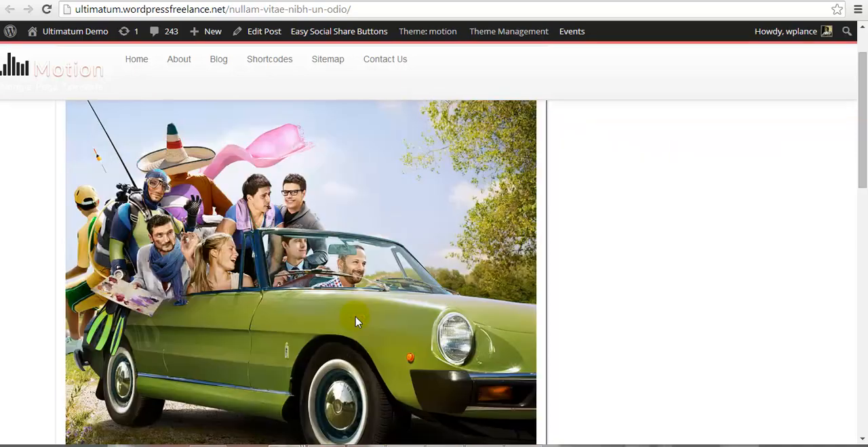
{"action": "scroll", "coordinate": [357, 323], "scroll_direction": "up", "scroll_amount": 1}
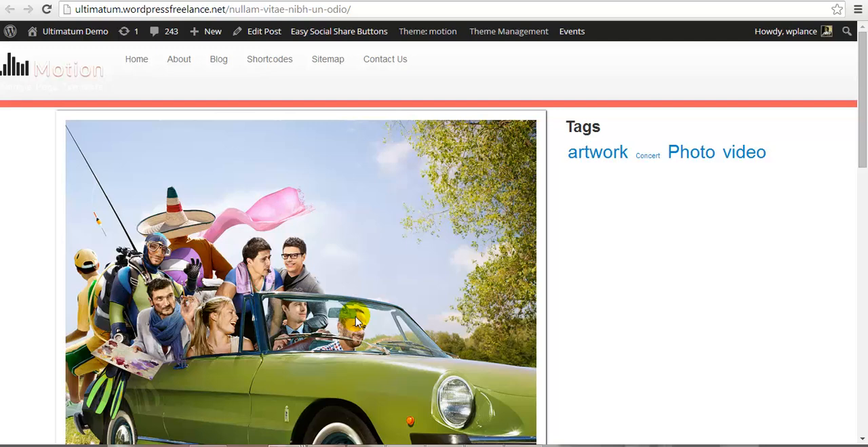
{"action": "scroll", "coordinate": [357, 322], "scroll_direction": "down", "scroll_amount": 1}
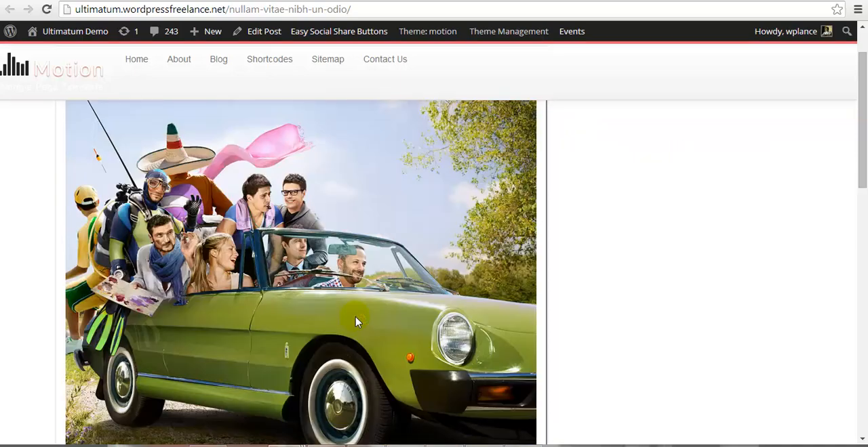
{"action": "scroll", "coordinate": [357, 322], "scroll_direction": "up", "scroll_amount": 1}
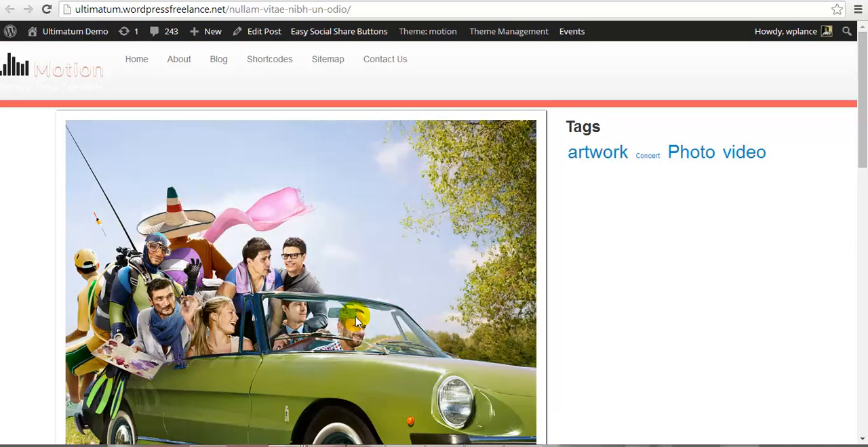